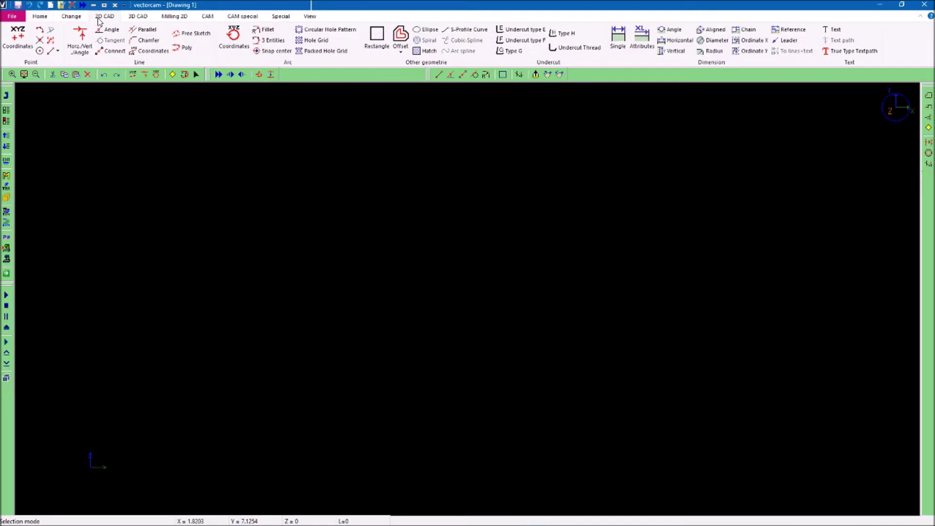
Draw a rectangle 15 wide and 10.25 high with 0.375 corner radii, positioned at X 1, Y 1, Z 0
click(380, 38)
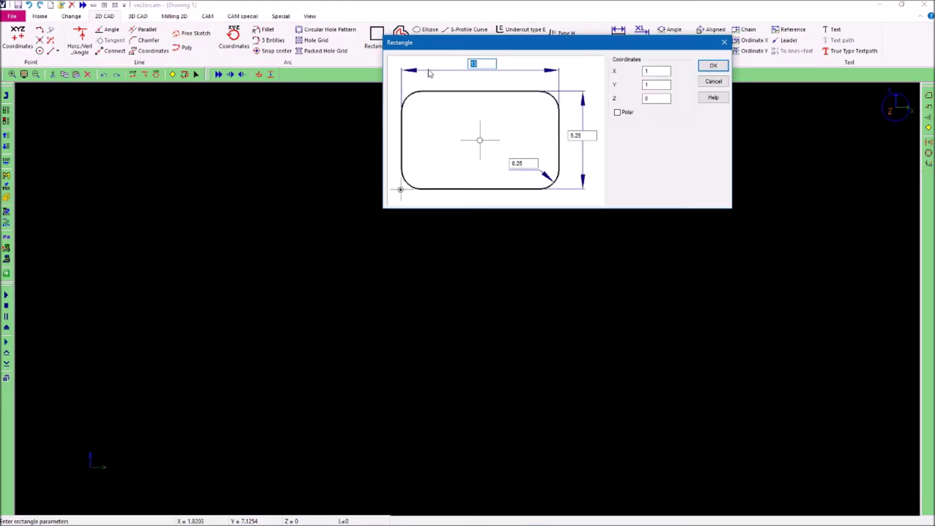
text(15)
double_click(584, 136)
text(10.25)
double_click(519, 163)
text(.375)
click(712, 66)
scroll(427, 282, down, 6)
scroll(427, 282, up, 3)
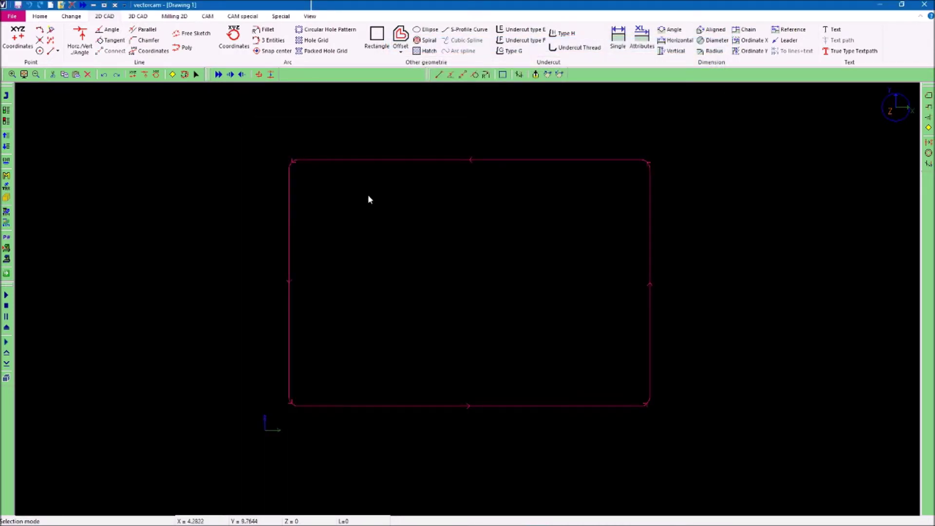
click(347, 119)
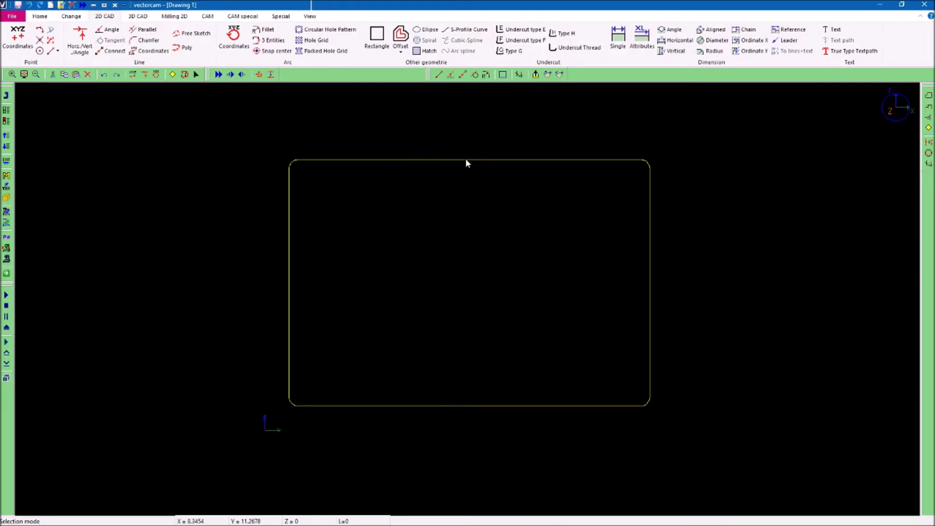
click(331, 159)
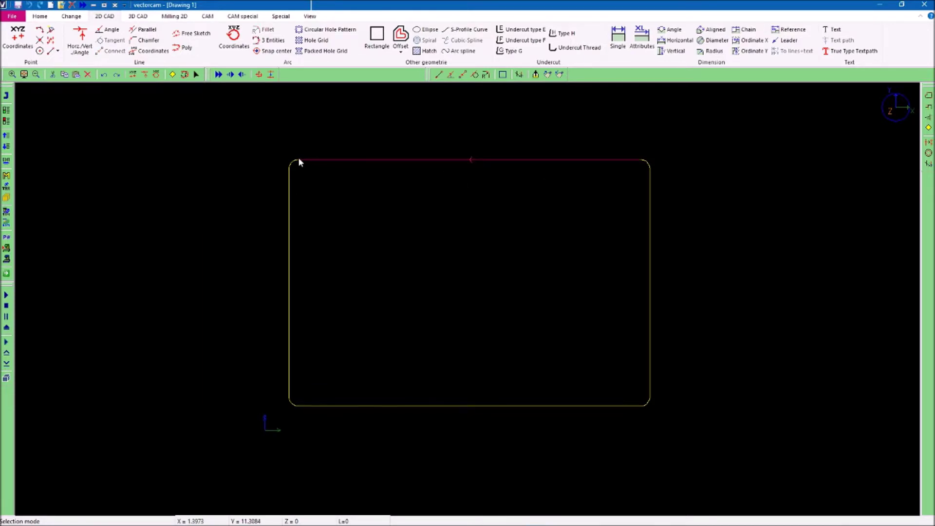
click(505, 158)
click(546, 160)
click(366, 208)
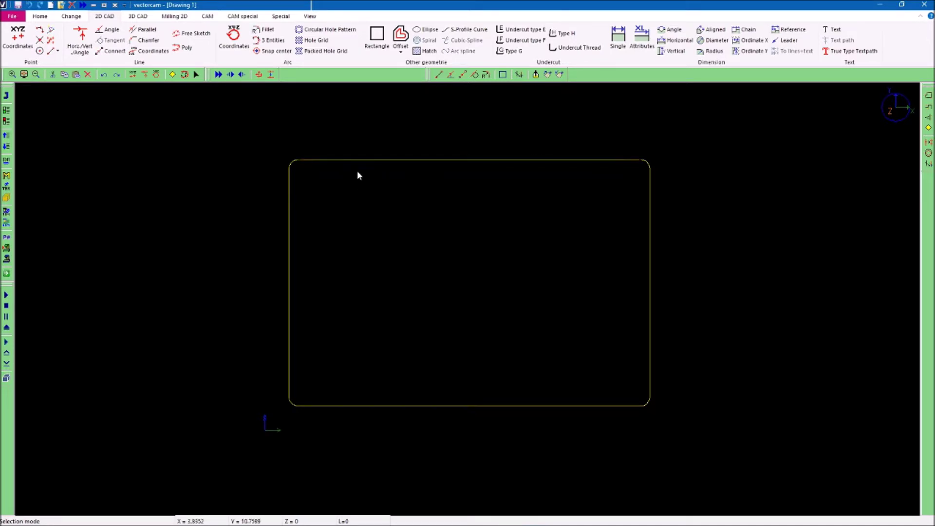
click(346, 160)
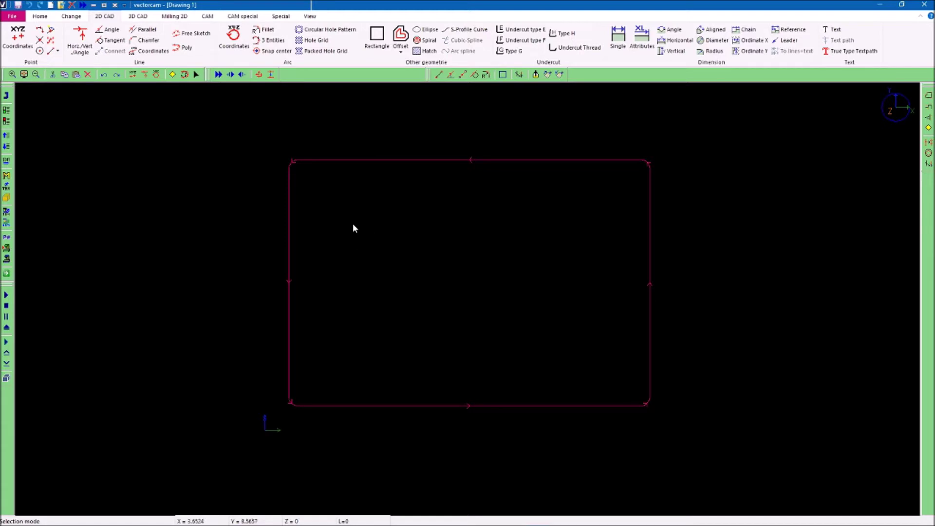
click(349, 210)
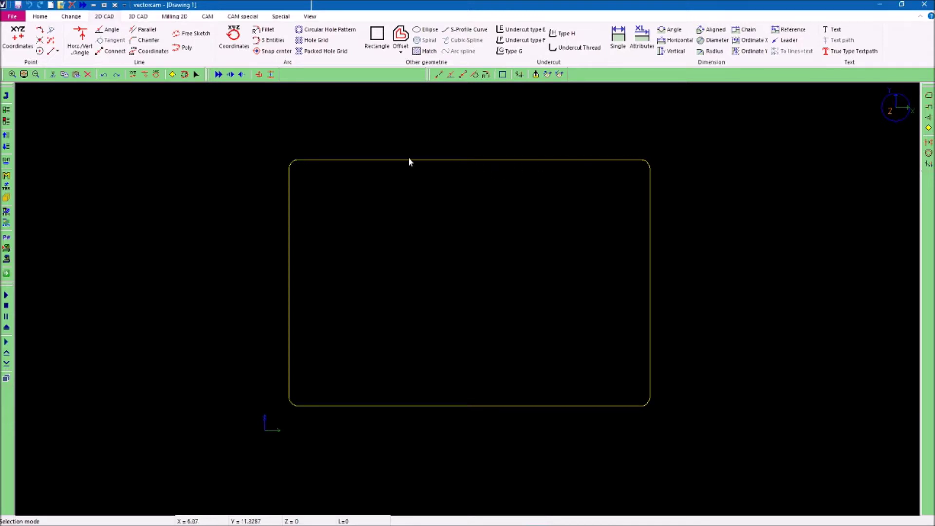
Select the rectangle's whole contour from its upper edge and start a contour milling operation with the 0.500 1/2" Flat Endmill
click(324, 165)
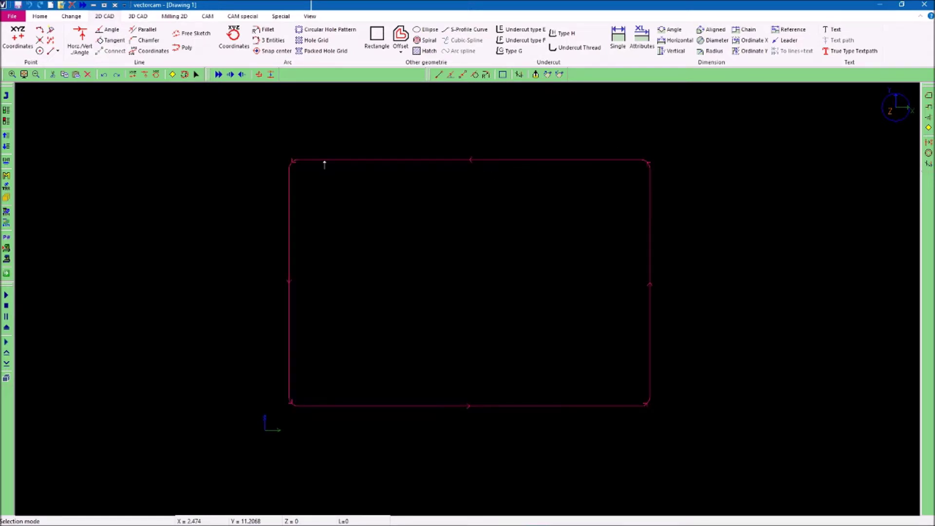
click(173, 19)
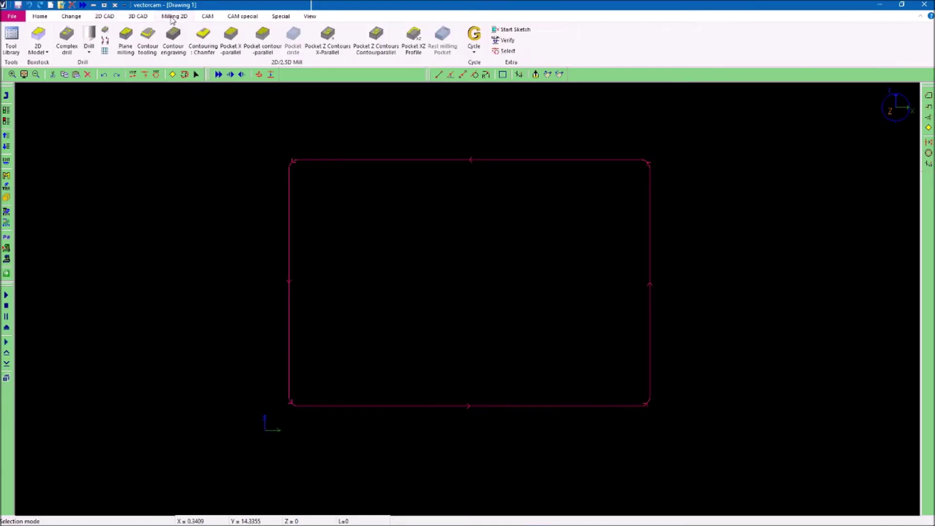
click(147, 40)
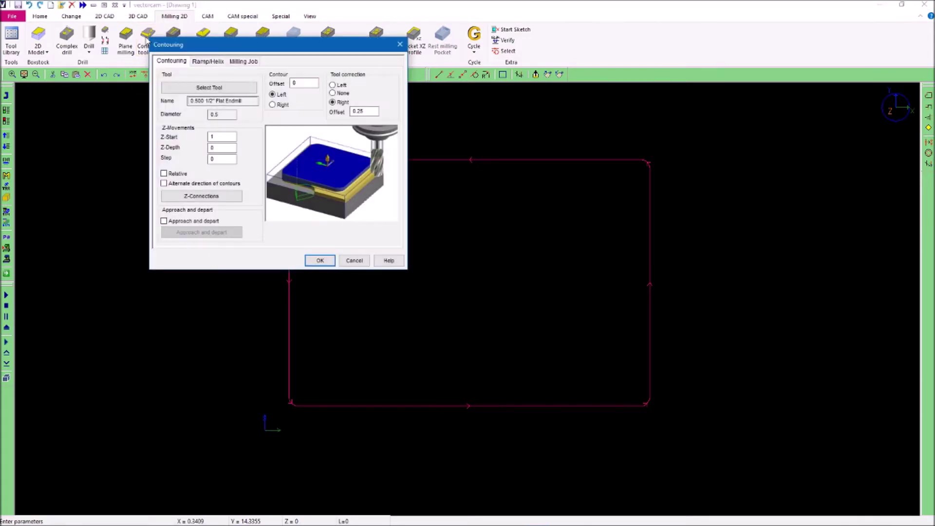
click(193, 88)
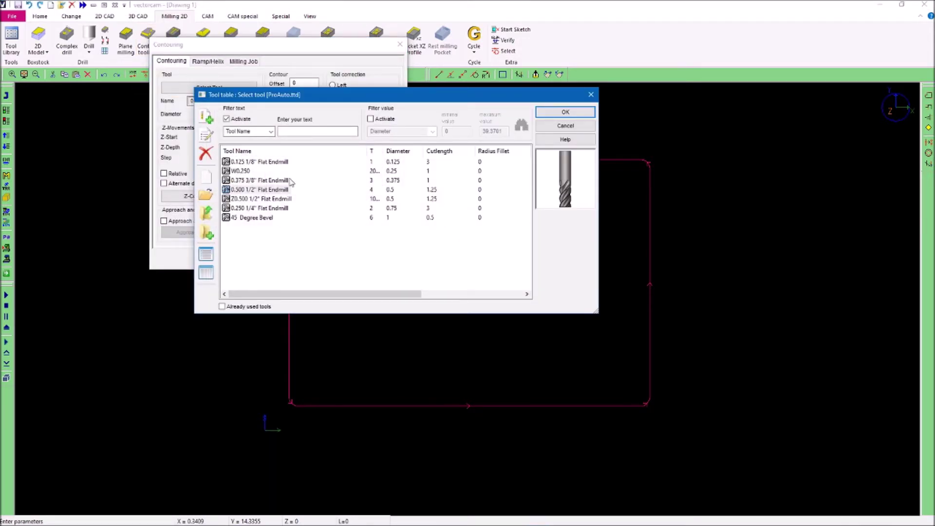
click(556, 112)
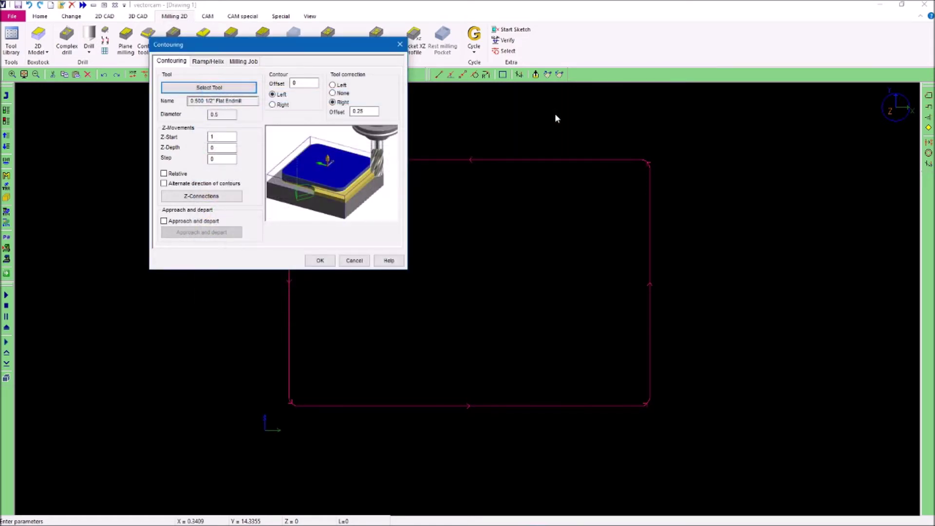
Set the contour offset to 0.25 on the right side and the tool correction to None
double_click(297, 83)
text(0.25)
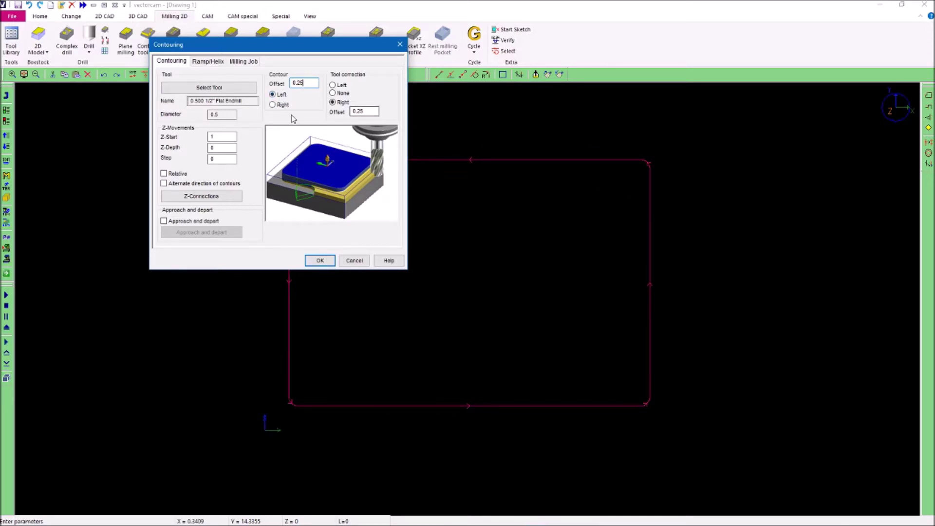
click(273, 104)
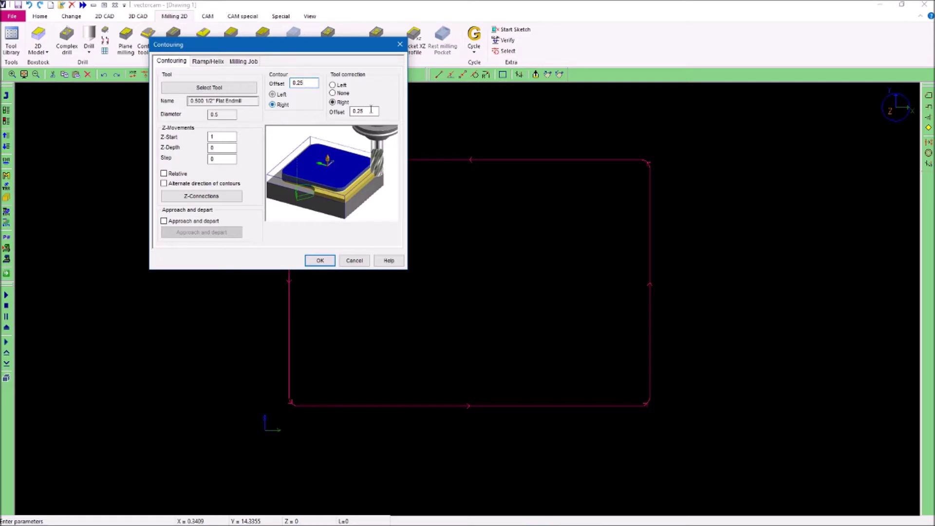
click(332, 94)
Set the contouring Z-Start to 0.5, Z-Depth to -0.03 and Step to 0.125
key(BackSpace)
text(0.5)
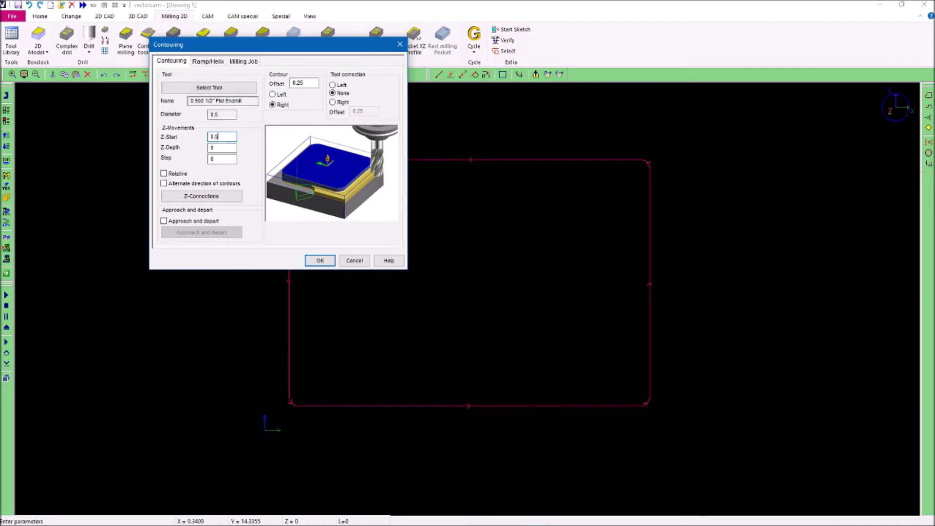
click(223, 148)
drag(223, 161, 210, 163)
text(0.125)
Review the Z-connection heights of the contouring operation and accept them
click(177, 200)
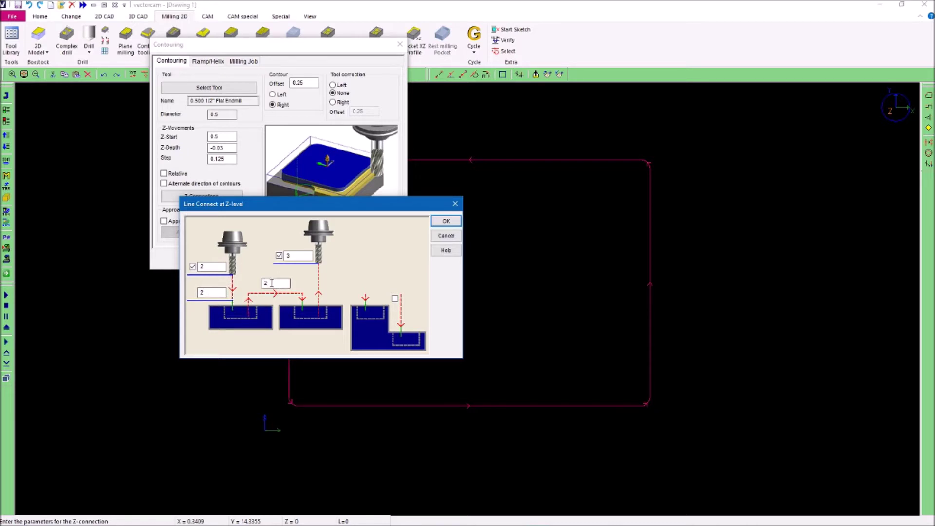
click(303, 257)
click(442, 222)
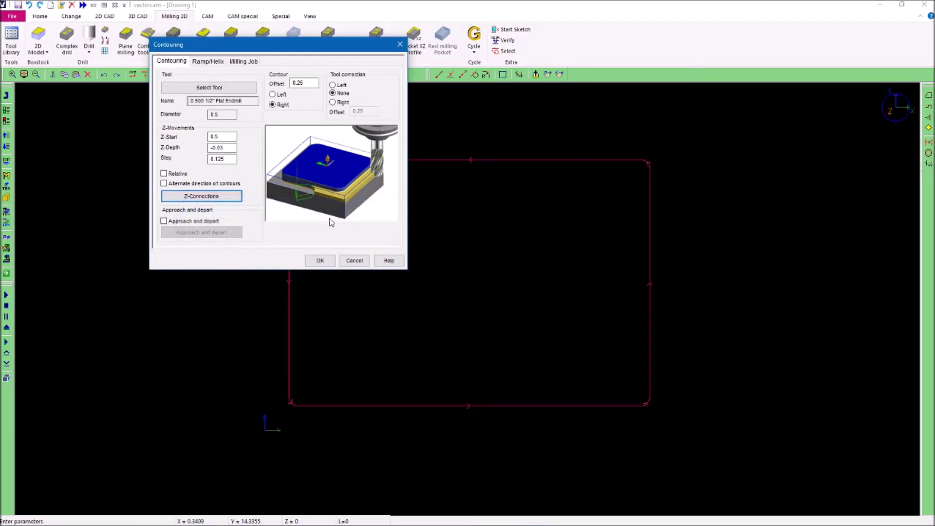
Enable approach and depart for the contour, accepting type 2 with radius 0.275 and distance 0.625 on the right side
click(164, 219)
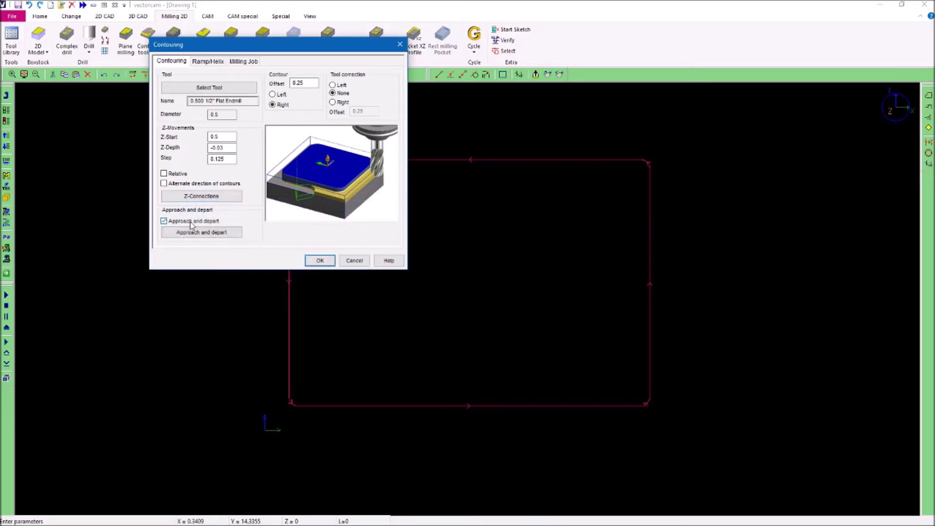
click(205, 233)
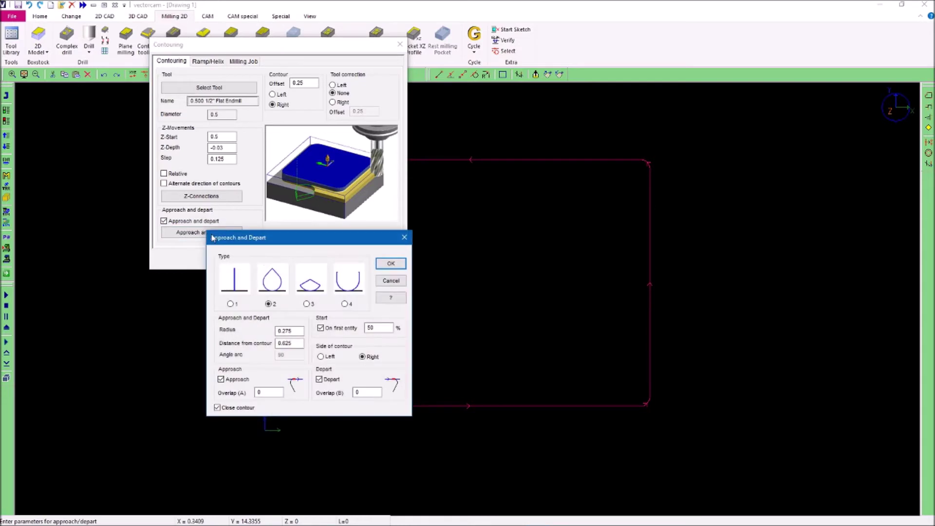
double_click(290, 330)
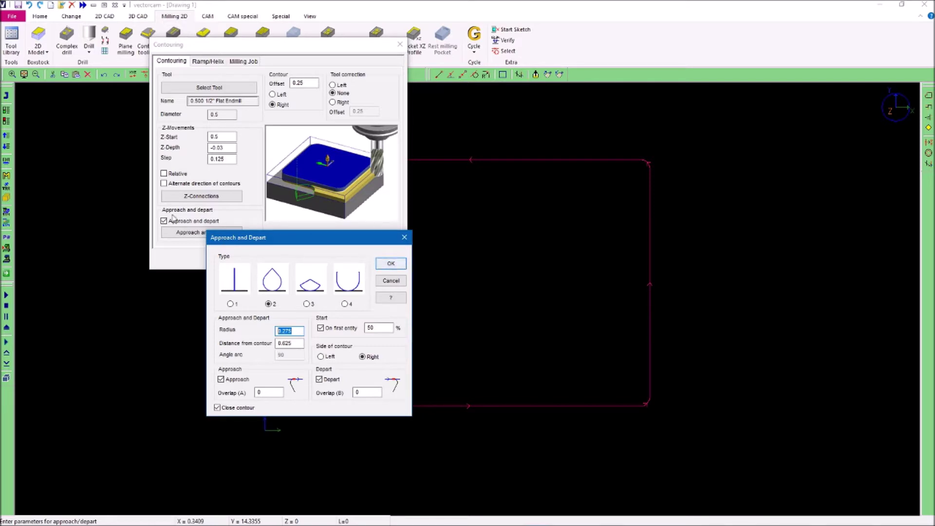
click(391, 264)
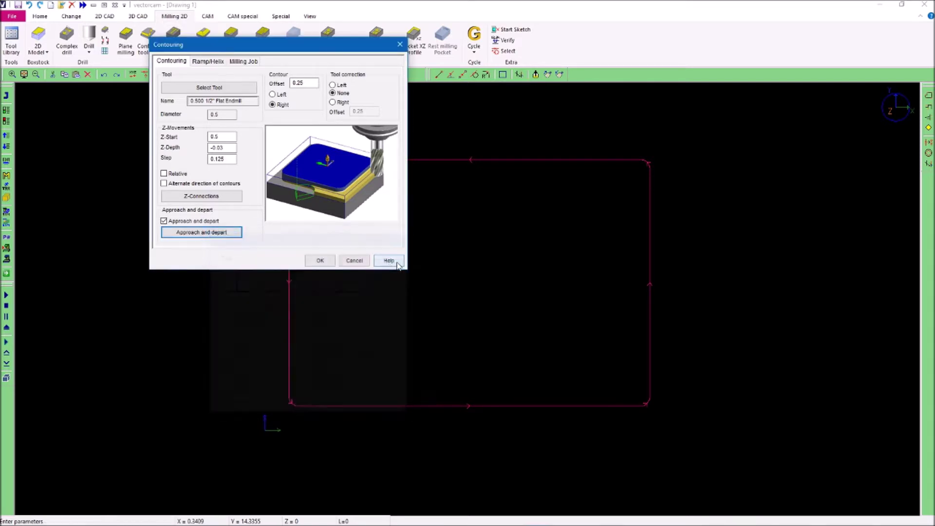
Set the contouring operation's descend type to a counterclockwise helix
click(197, 63)
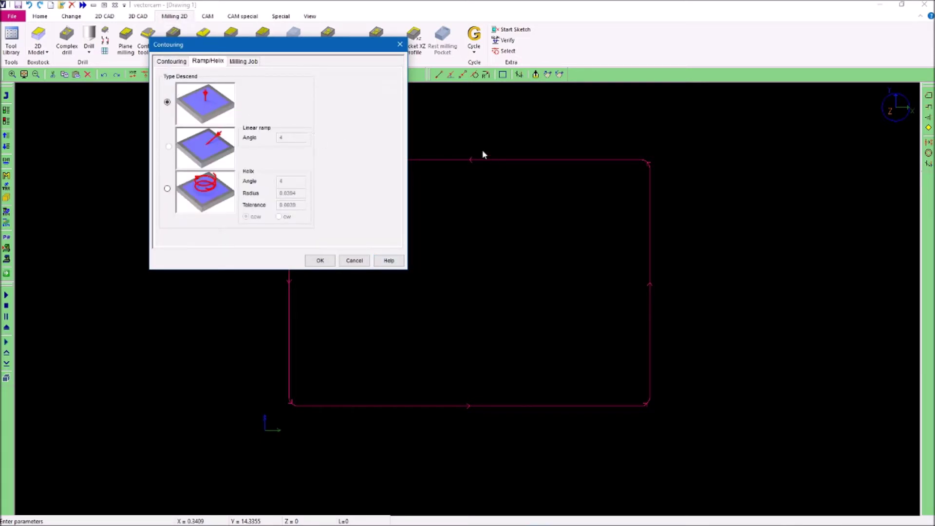
click(167, 189)
click(167, 102)
click(168, 189)
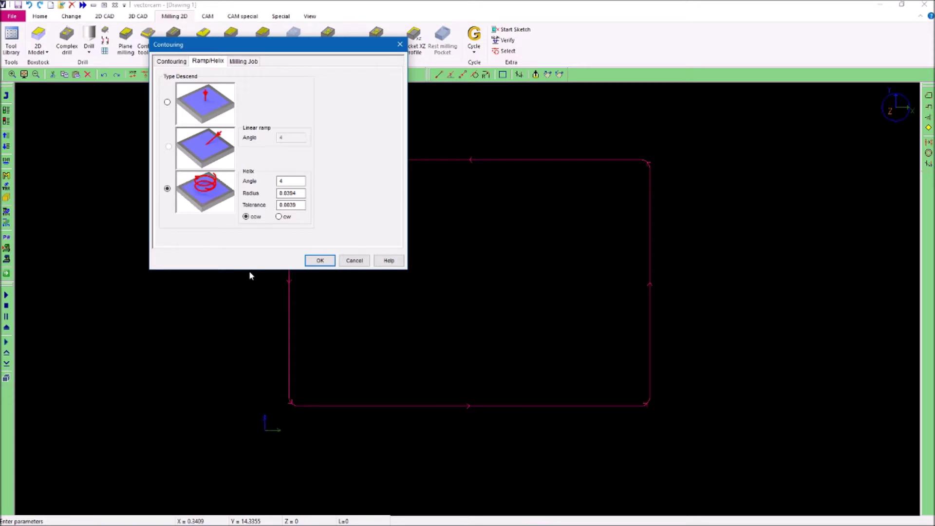
Name the milling job "Test Cut" and generate the contour toolpath
click(244, 61)
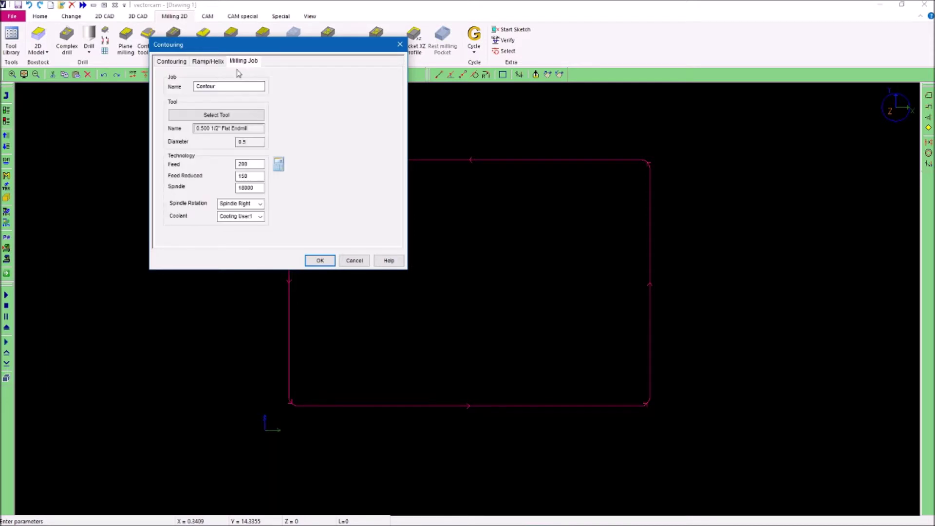
drag(229, 85, 186, 88)
text(Test Cut)
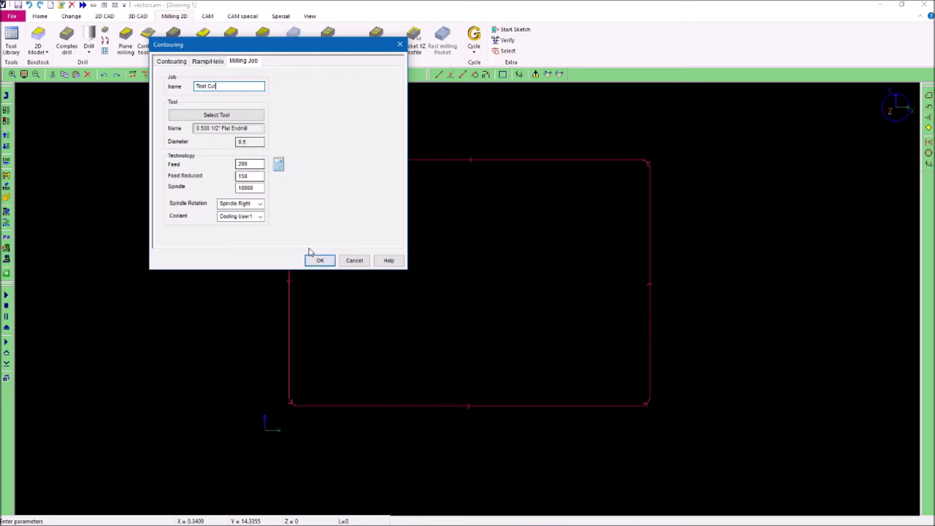
click(319, 261)
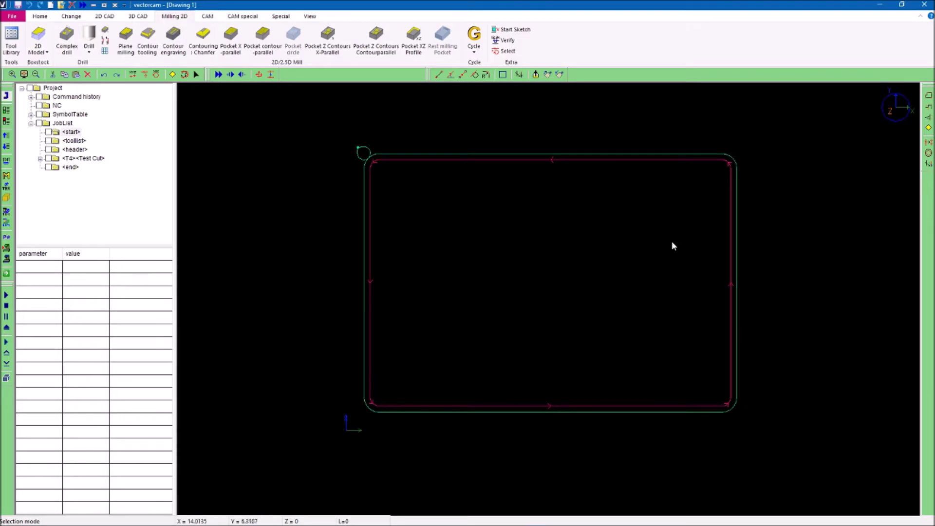
Examine the toolpath's depth passes, plunge line and approach arcs at the rectangle's upper-left corner in 3D
middle_click(534, 256)
mouse_move(534, 256)
middle_down()
mouse_move(548, 150)
mouse_move(440, 115)
mouse_move(486, 87)
mouse_move(469, 28)
mouse_move(471, 36)
middle_up()
click(351, 138)
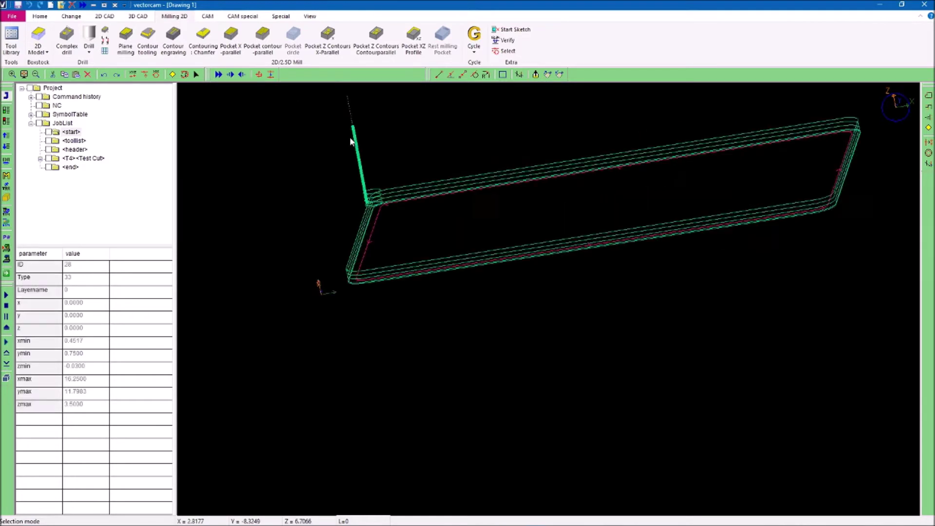
scroll(351, 138, up, 1)
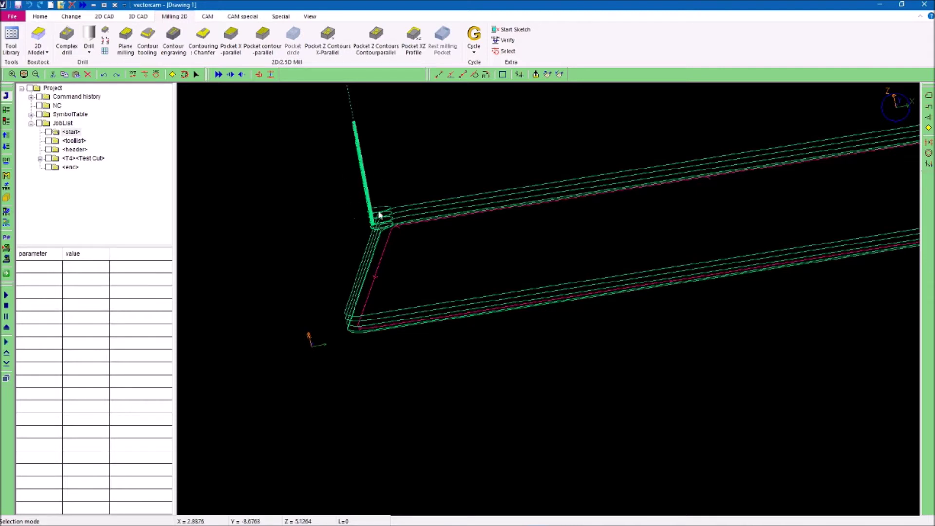
scroll(414, 266, down, 2)
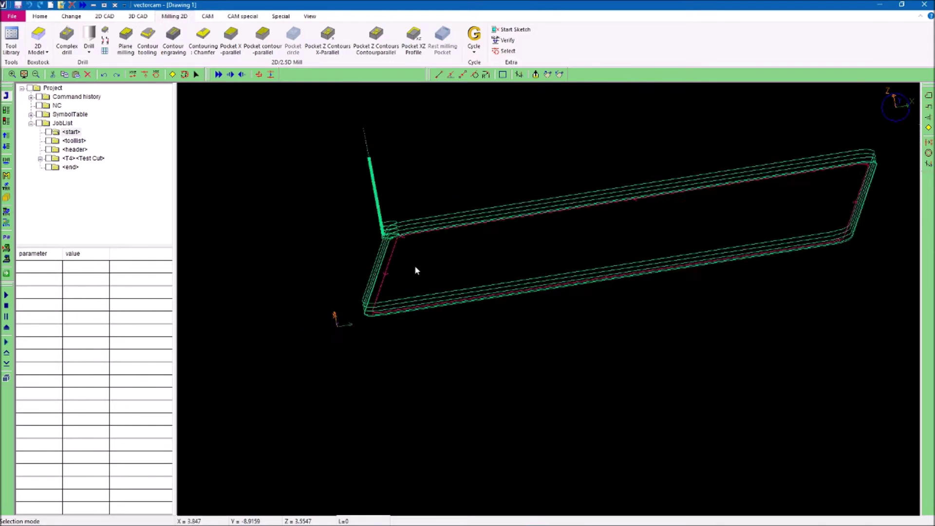
scroll(402, 234, up, 1)
middle_drag(402, 234, 411, 293)
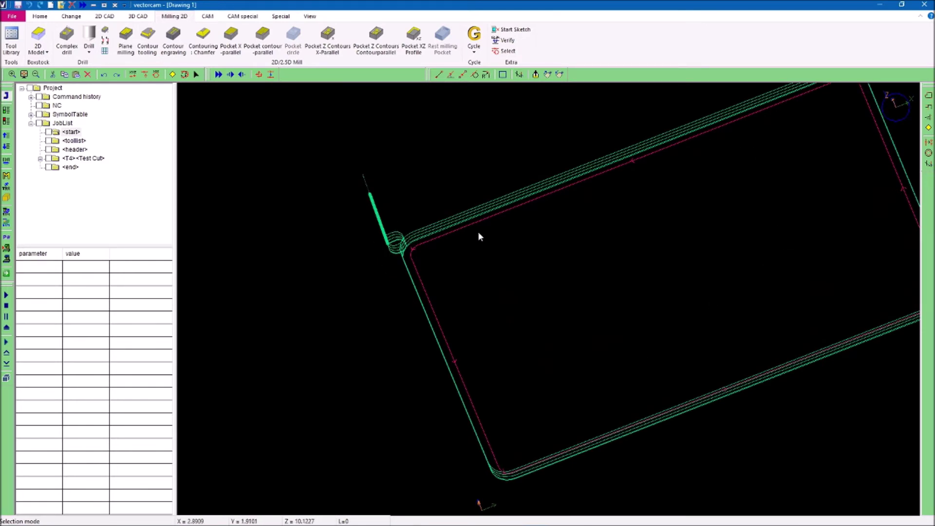
middle_drag(511, 332, 523, 200)
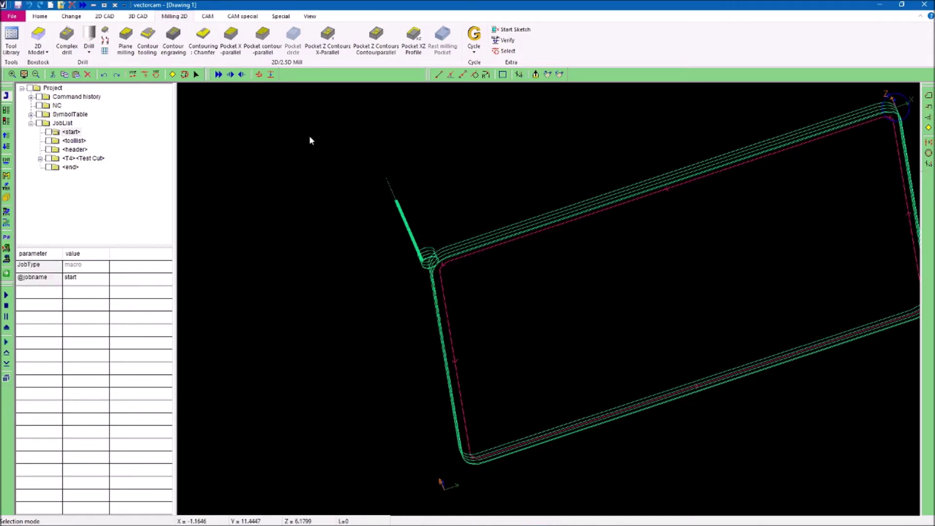
middle_click(444, 156)
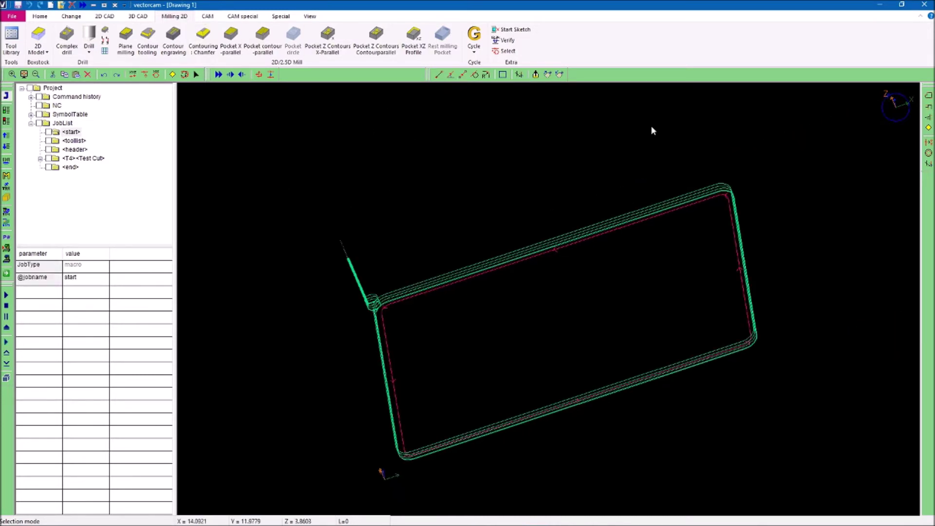
View the toolpath from the top and from the front to check its Z levels
click(881, 107)
click(739, 135)
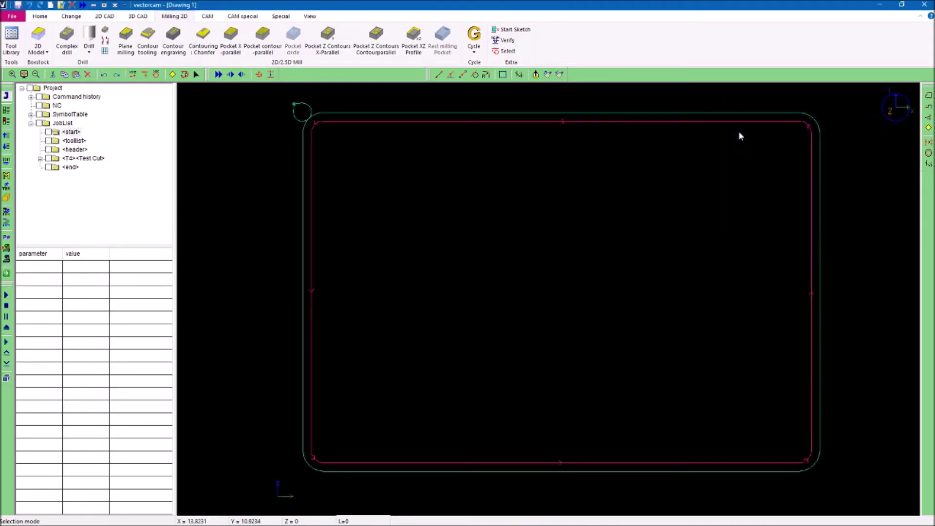
click(897, 108)
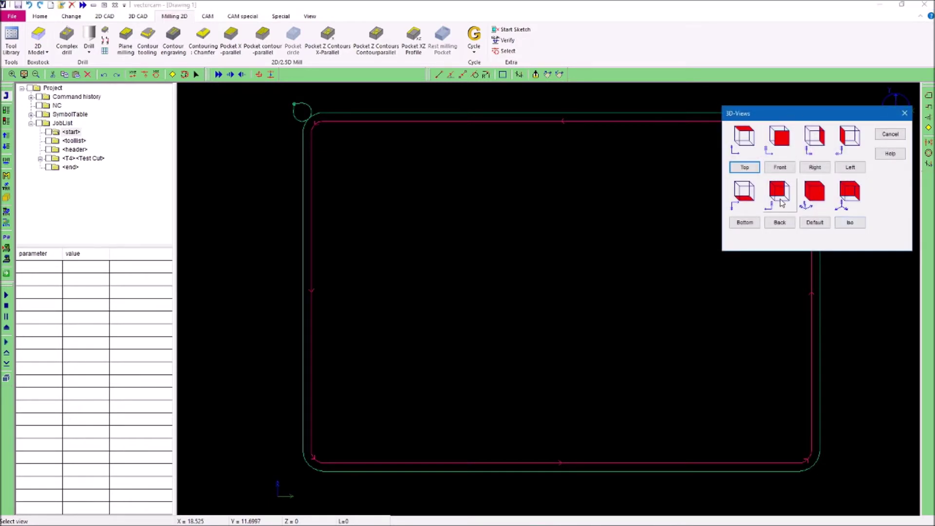
click(780, 137)
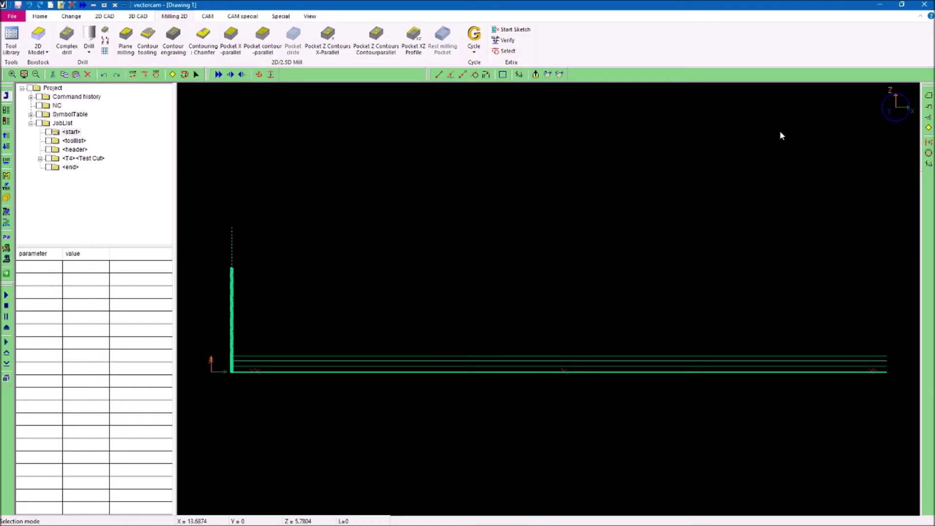
View the contour toolpath in the default 3D view and return to the top view
click(884, 101)
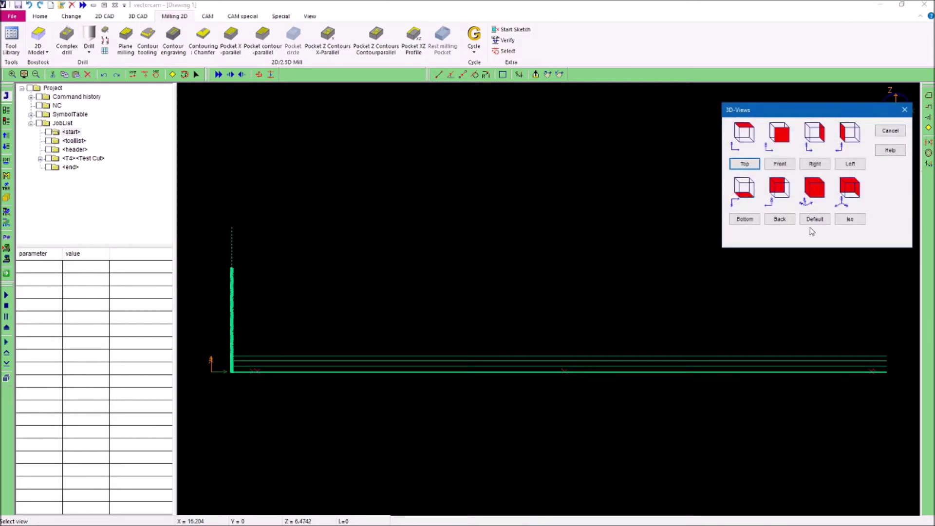
click(811, 194)
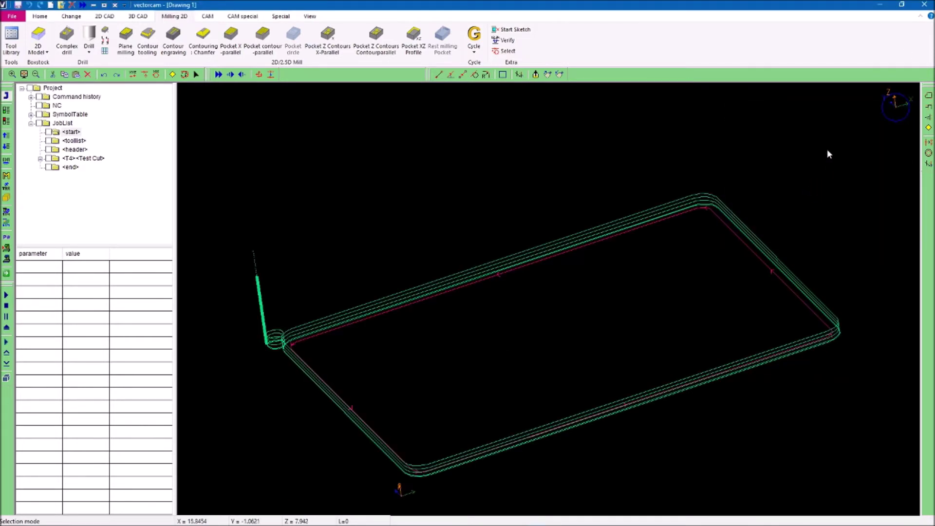
click(884, 103)
click(742, 141)
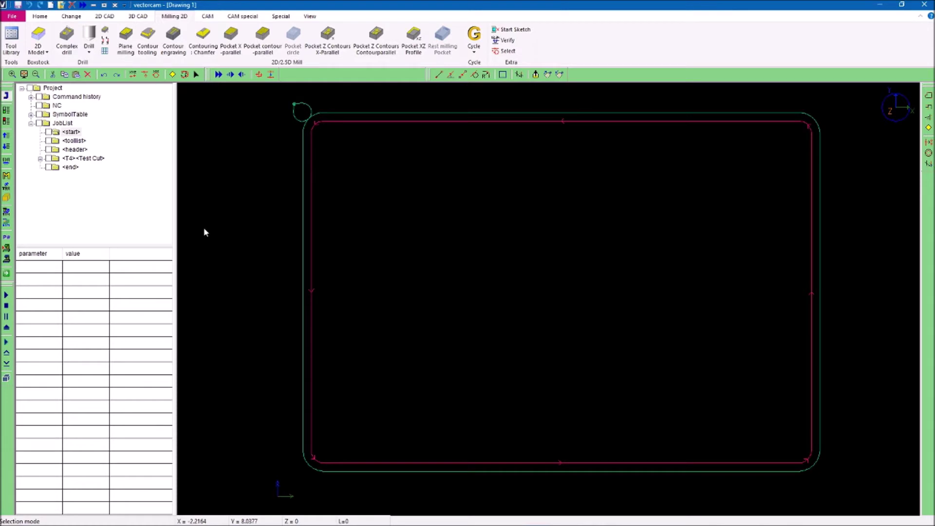
Draw a full circle of radius 3 around a snapped centre point in the middle of the rounded rectangle, and clear the selection
click(319, 209)
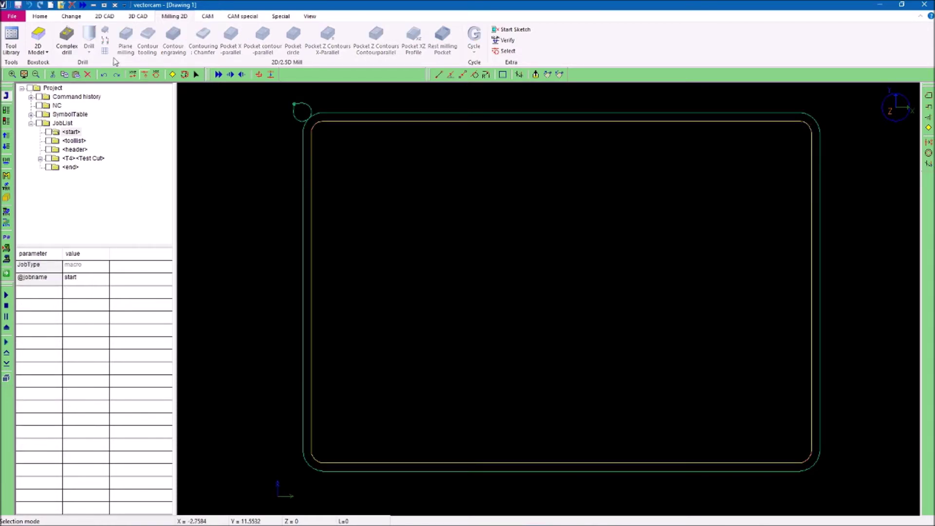
click(105, 17)
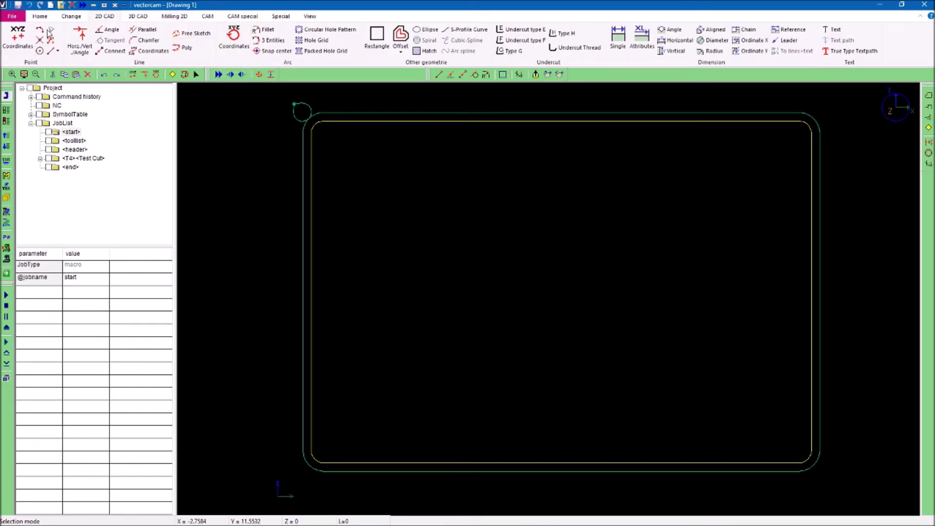
click(52, 44)
click(271, 50)
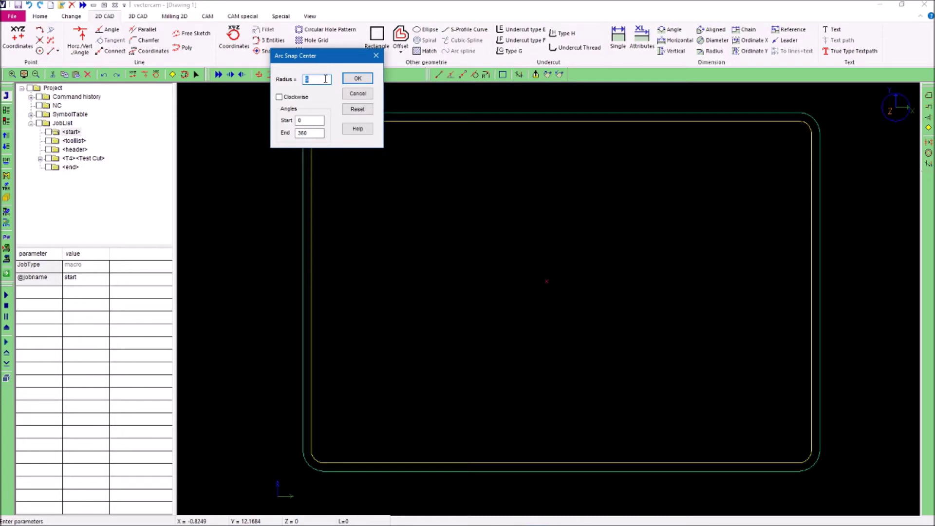
text(3)
click(357, 78)
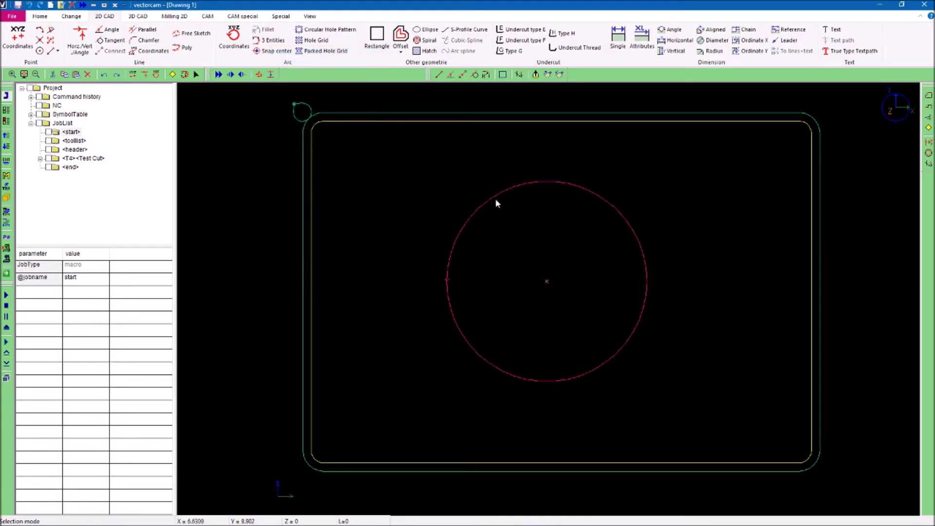
click(540, 276)
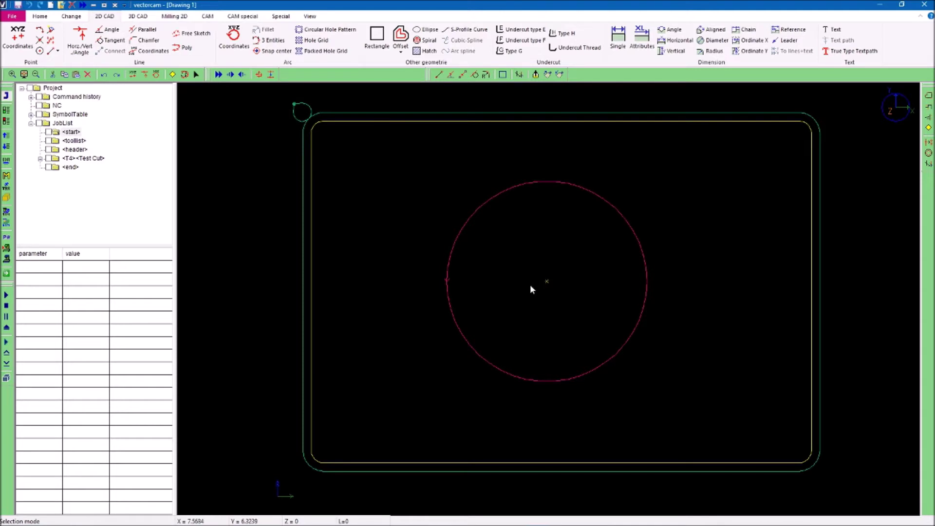
click(282, 203)
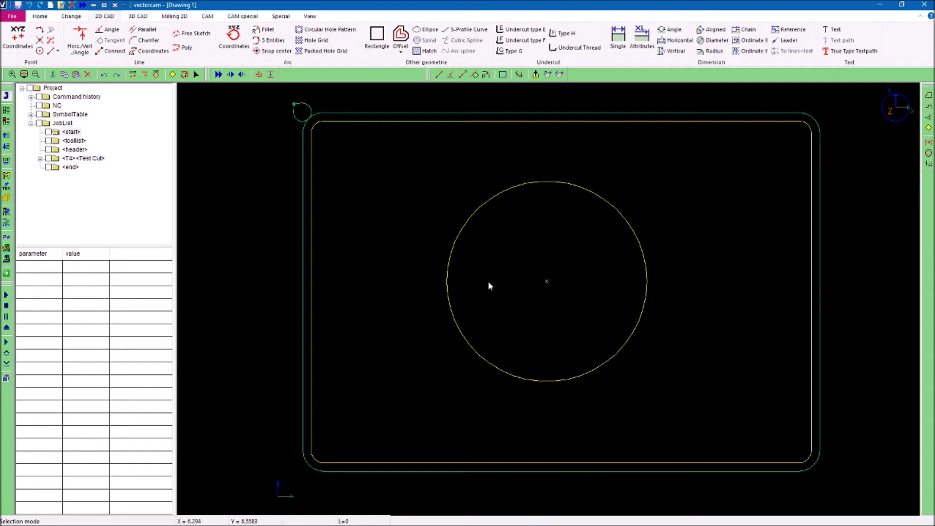
Select the circle from its upper-left side and create a contouring toolpath inside it with the existing contouring settings
click(452, 314)
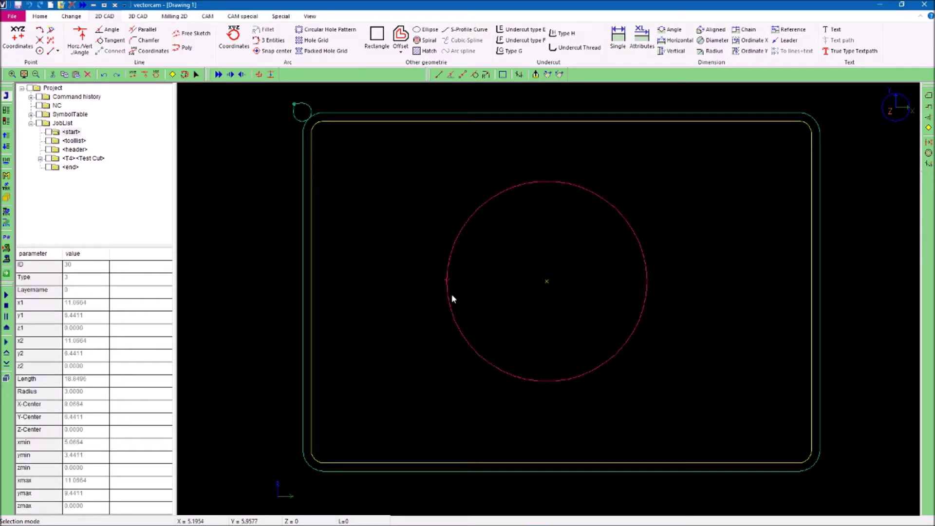
click(466, 221)
click(468, 220)
click(175, 17)
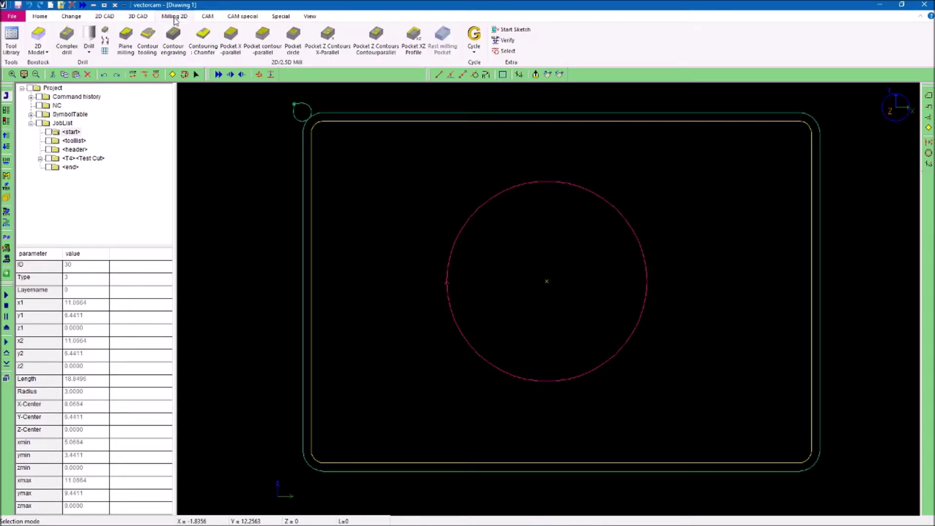
click(148, 37)
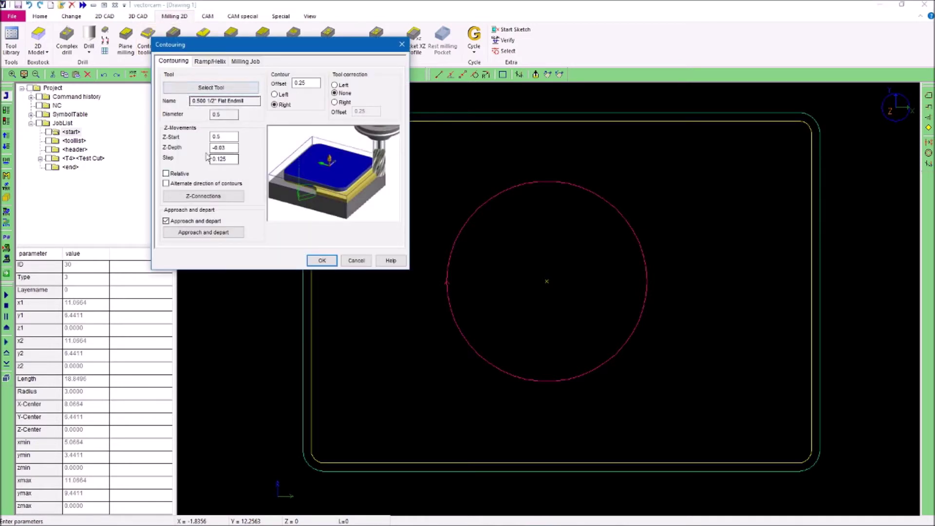
click(322, 261)
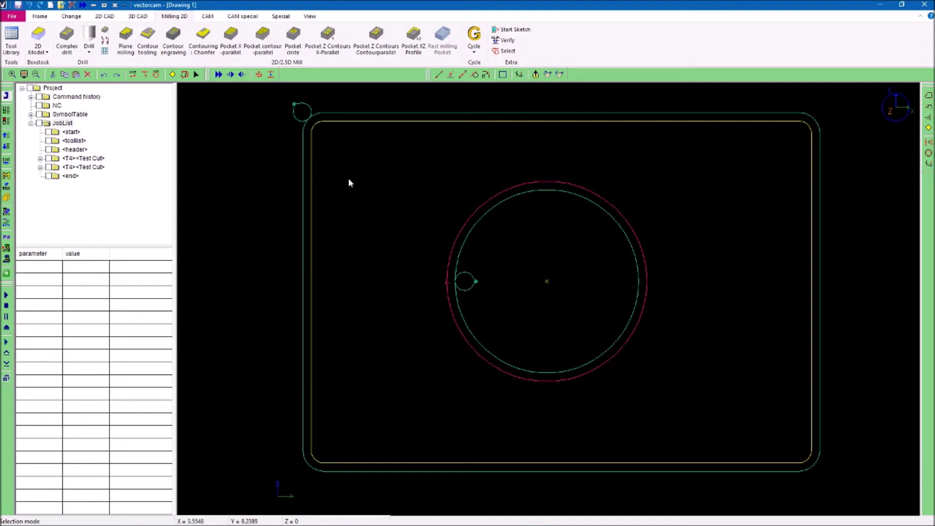
Edit the circle's contouring operation and rename its milling job "Test hole"
click(86, 168)
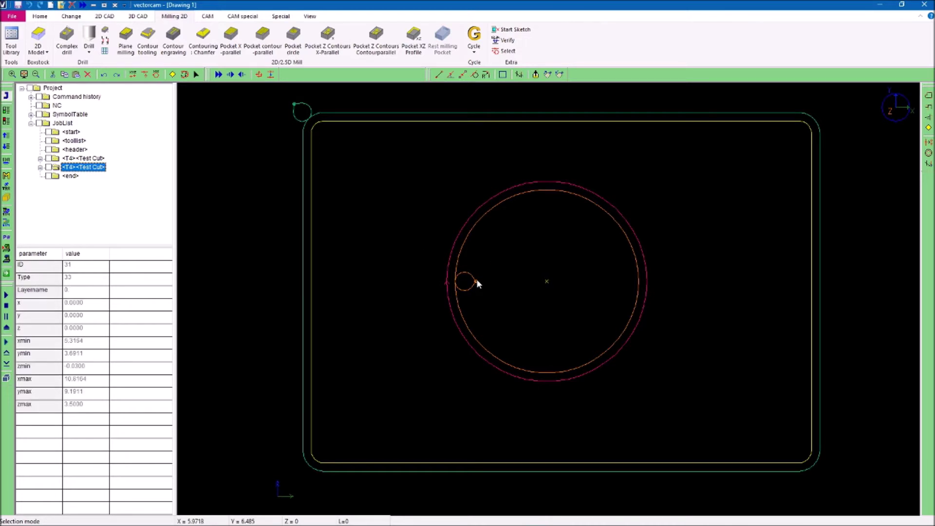
right_click(89, 171)
click(139, 176)
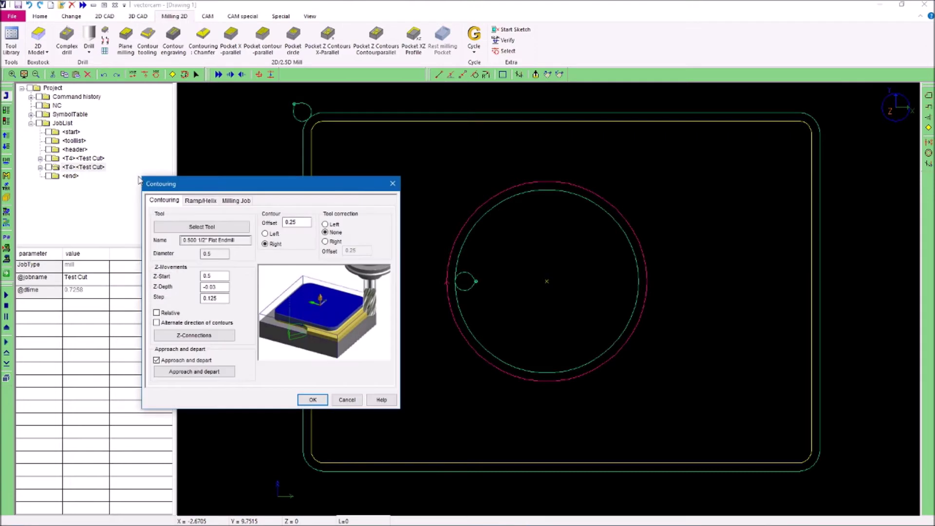
click(228, 203)
click(215, 226)
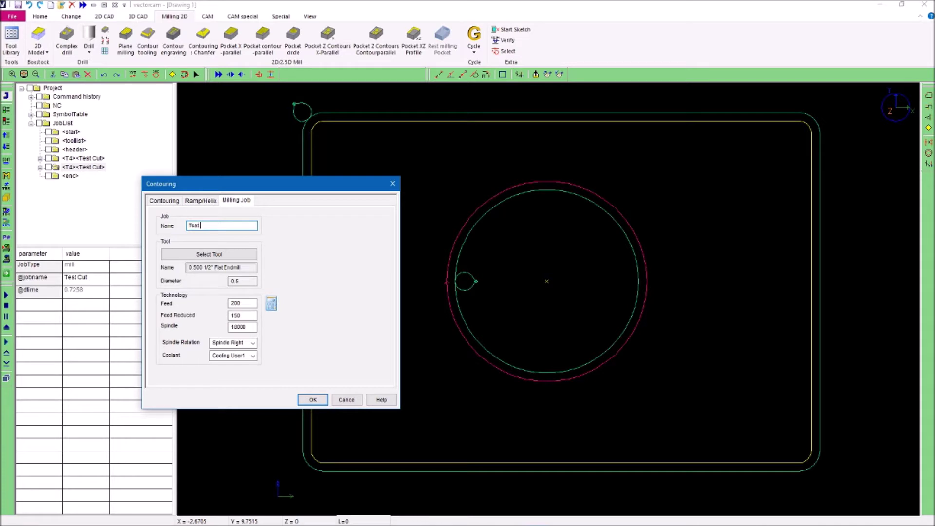
text(hole)
click(313, 399)
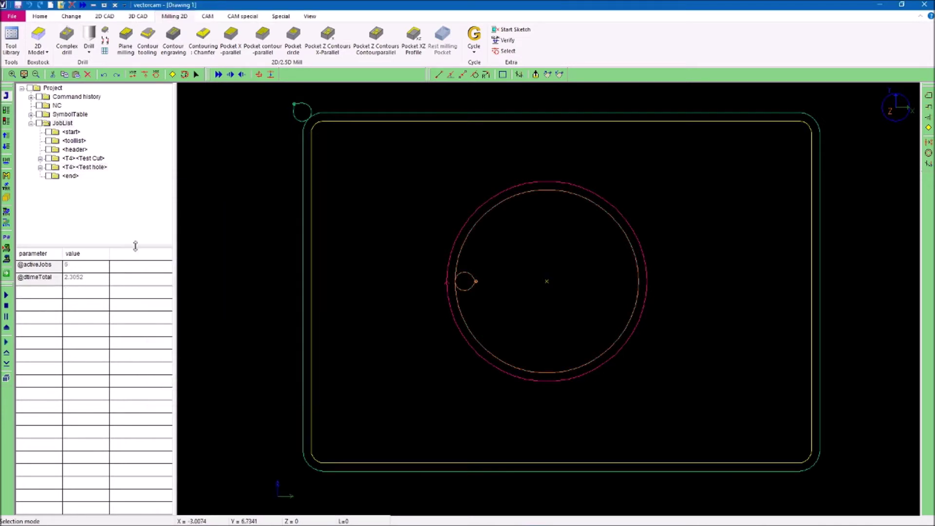
Highlight the toolpaths of both milling jobs in turn and move "Test hole" ahead of "Test Cut" in the job list
click(91, 160)
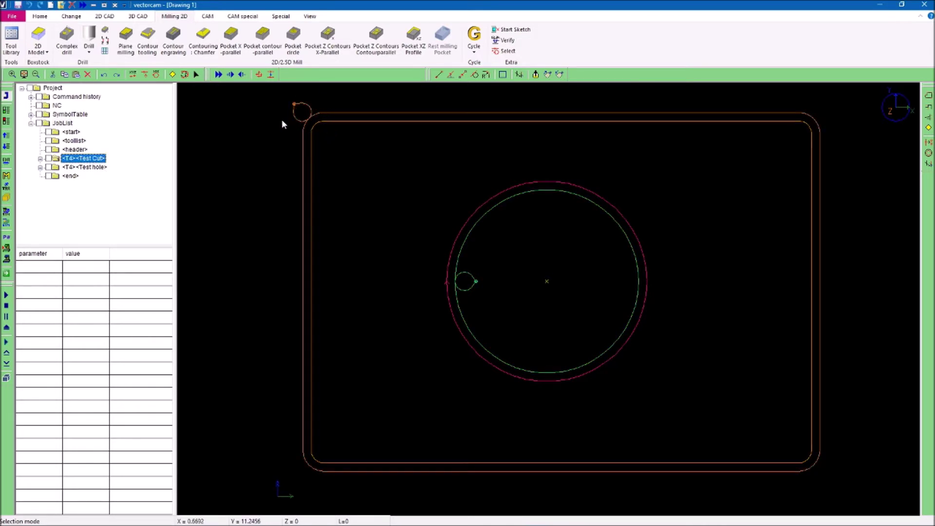
click(96, 167)
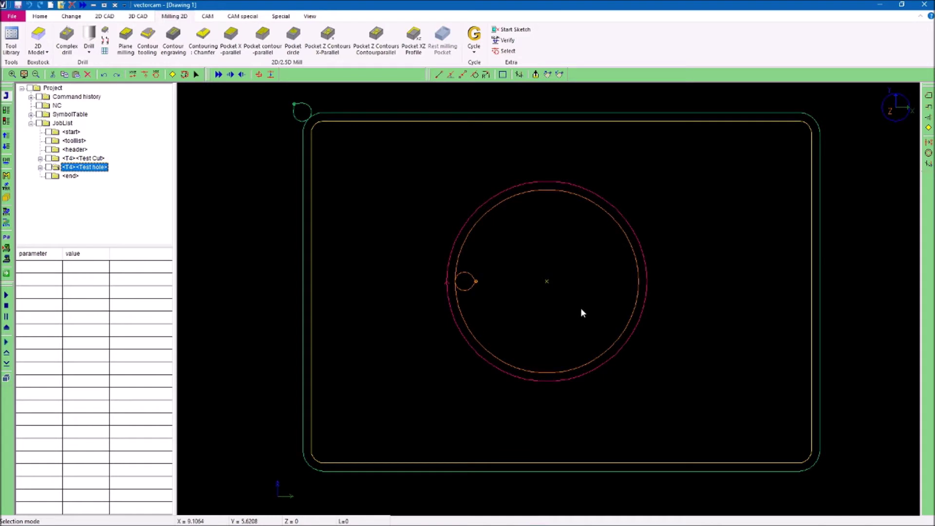
click(94, 158)
click(248, 199)
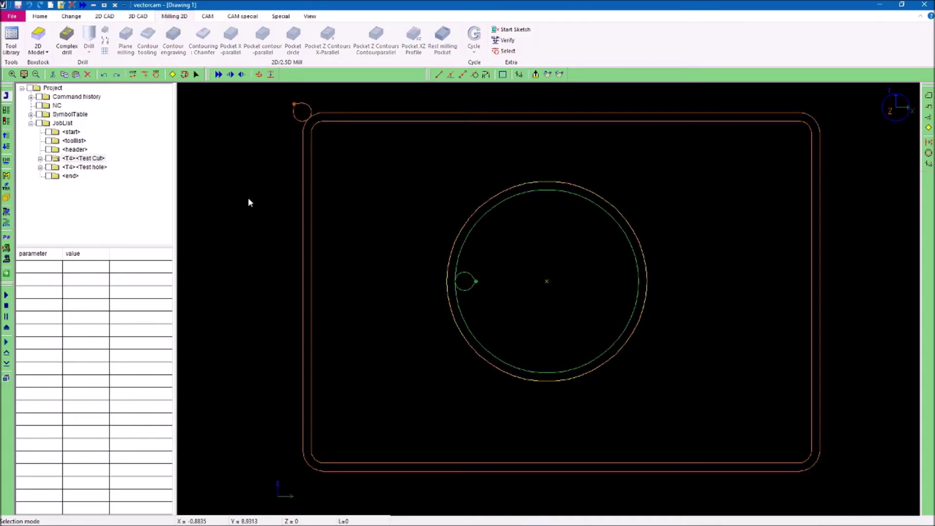
click(98, 168)
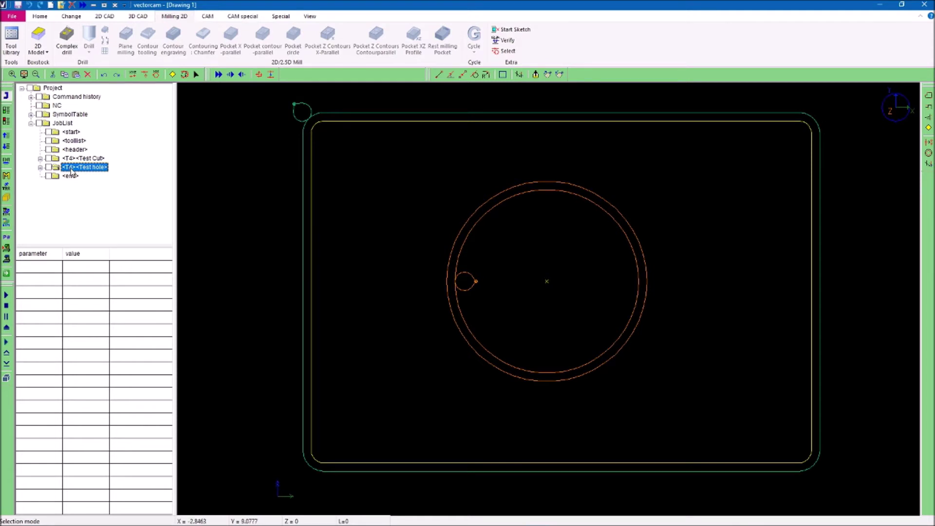
click(5, 137)
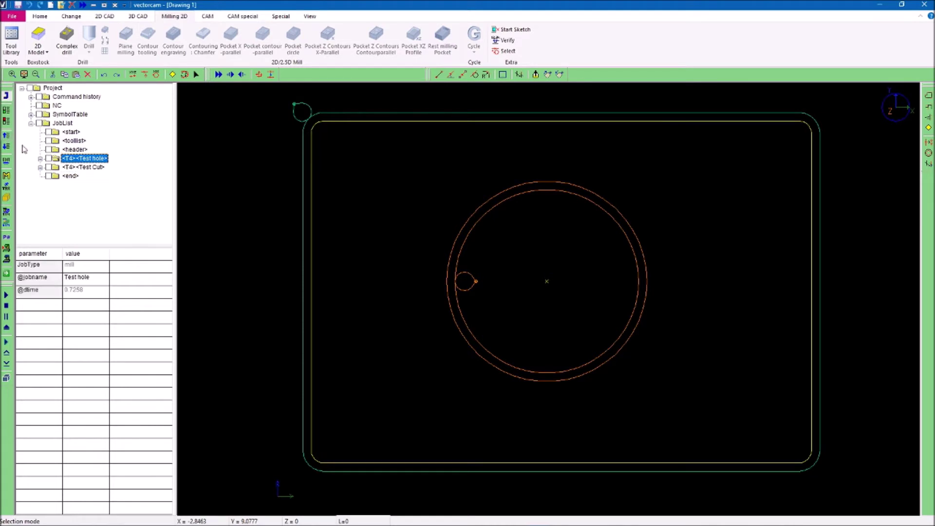
Check the toolpaths of the reordered jobs and delete the "Test hole" job
click(92, 168)
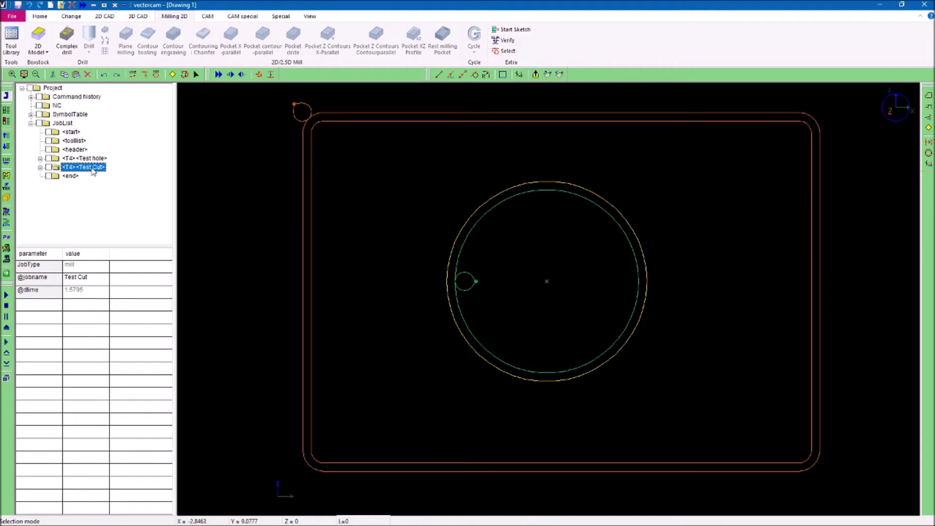
click(303, 150)
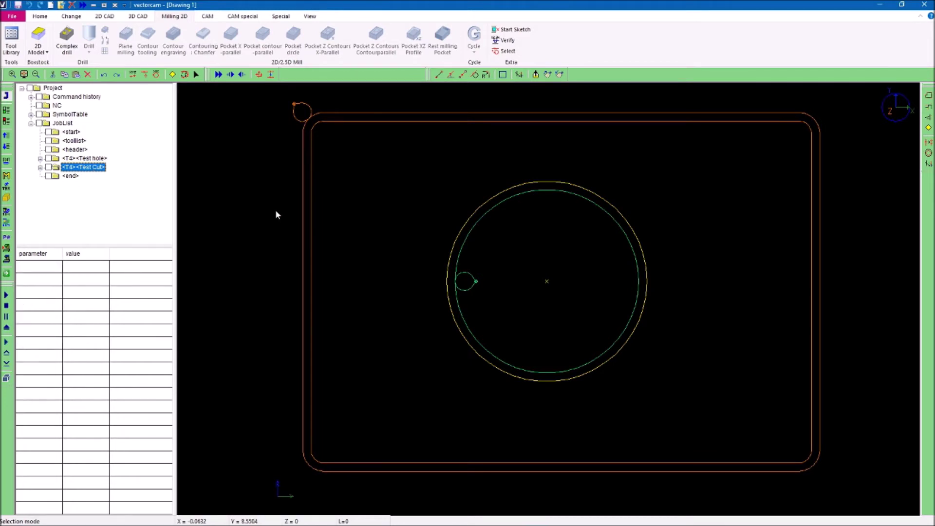
click(215, 193)
click(75, 169)
click(104, 159)
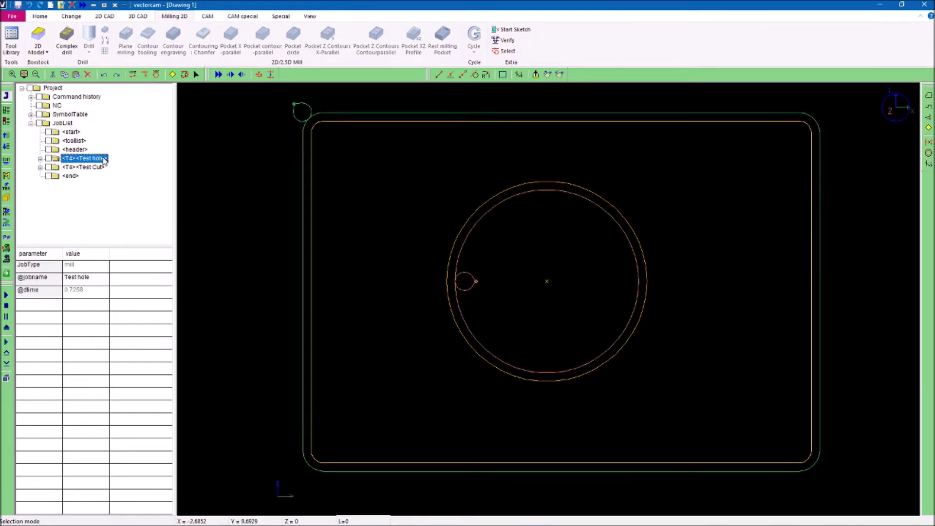
key(Delete)
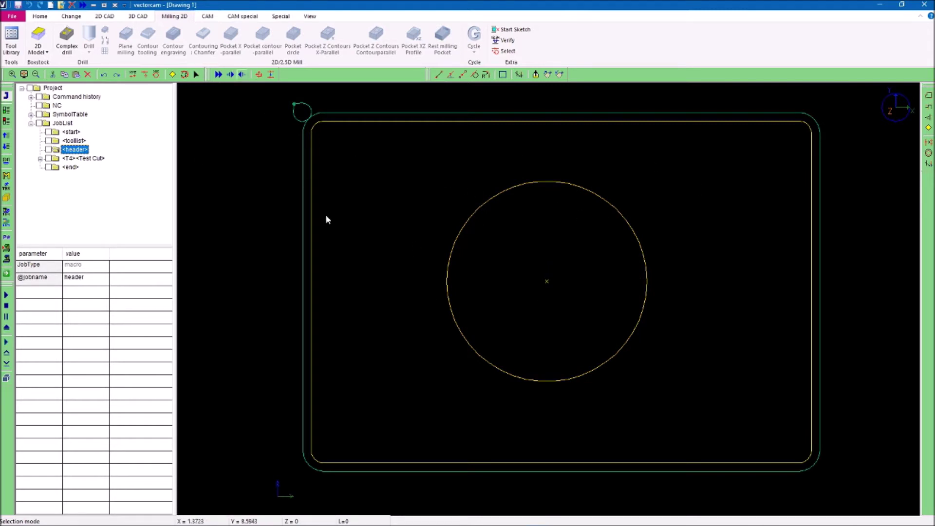
Start a circular pocket operation on the circle and choose the Z0.500 1/2" Flat Endmill as its tool
click(479, 213)
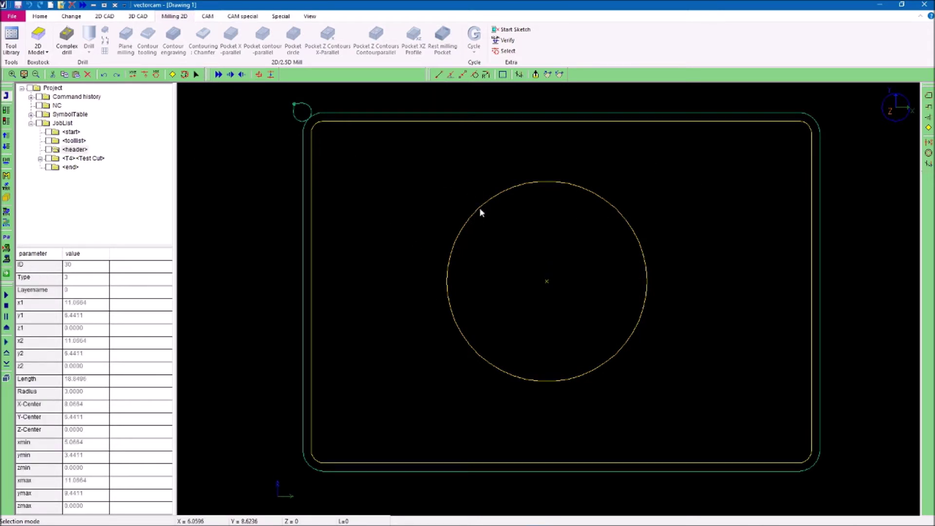
click(480, 209)
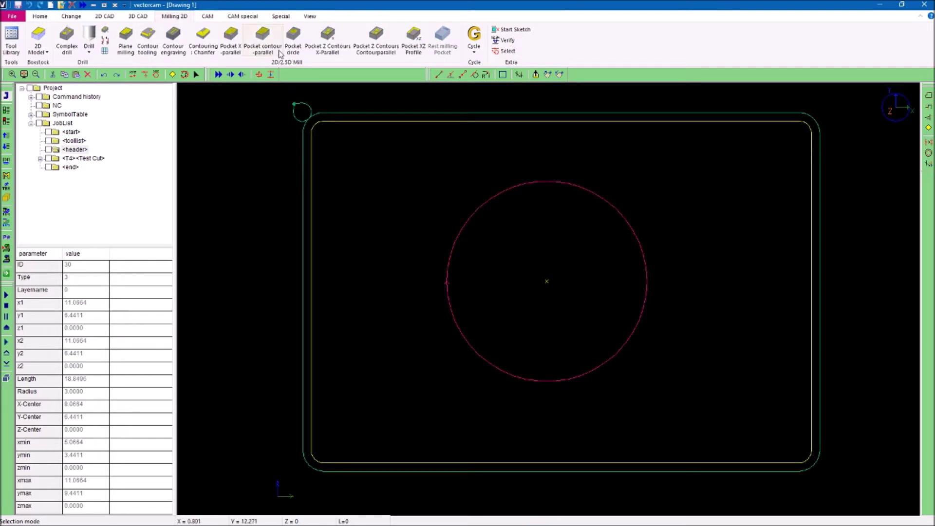
click(294, 35)
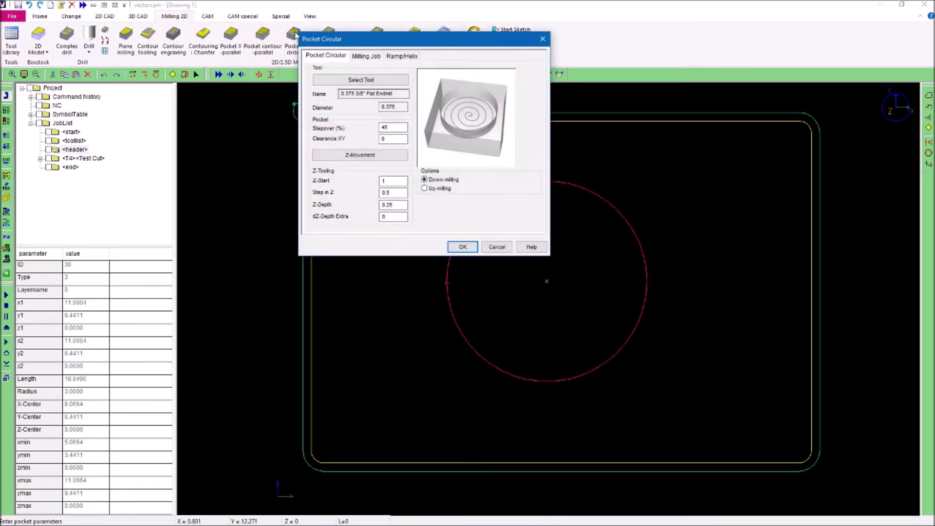
click(345, 81)
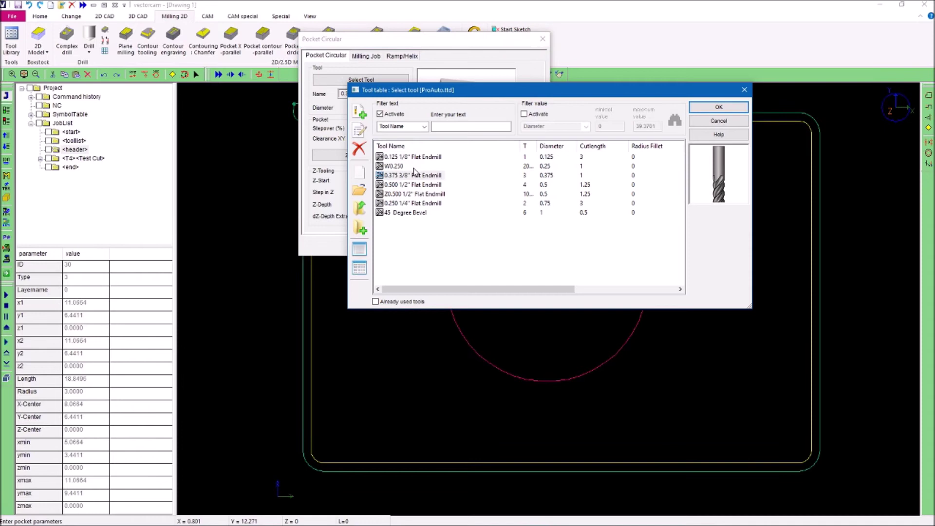
click(400, 195)
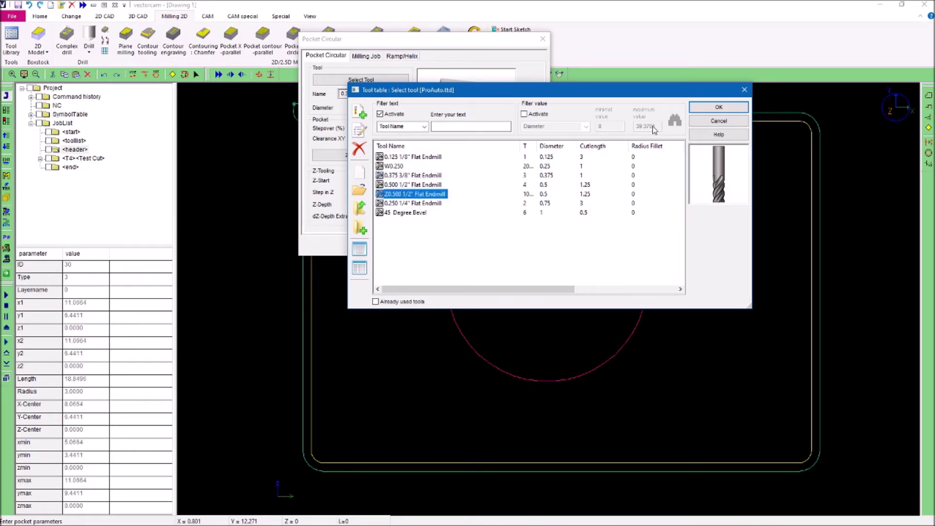
click(719, 107)
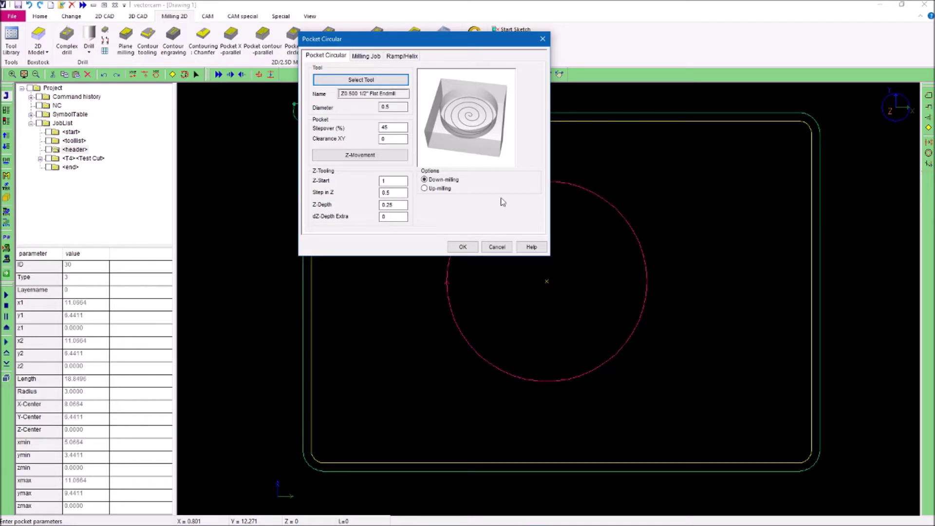
Check the circular pocket's Z-movement heights and set Z-Start to 0.5, Step in Z to 0.125 and Z-Depth to 0.1875
click(385, 157)
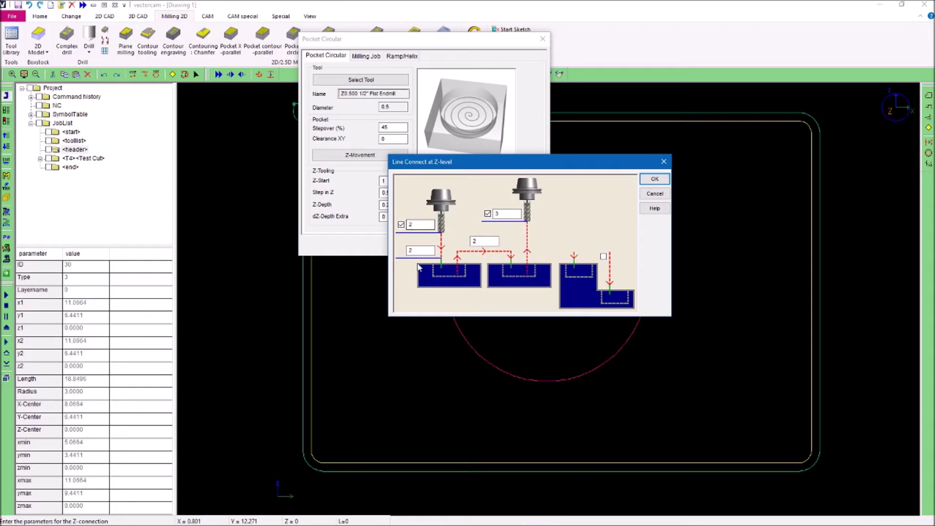
click(655, 180)
click(390, 181)
drag(390, 182, 360, 182)
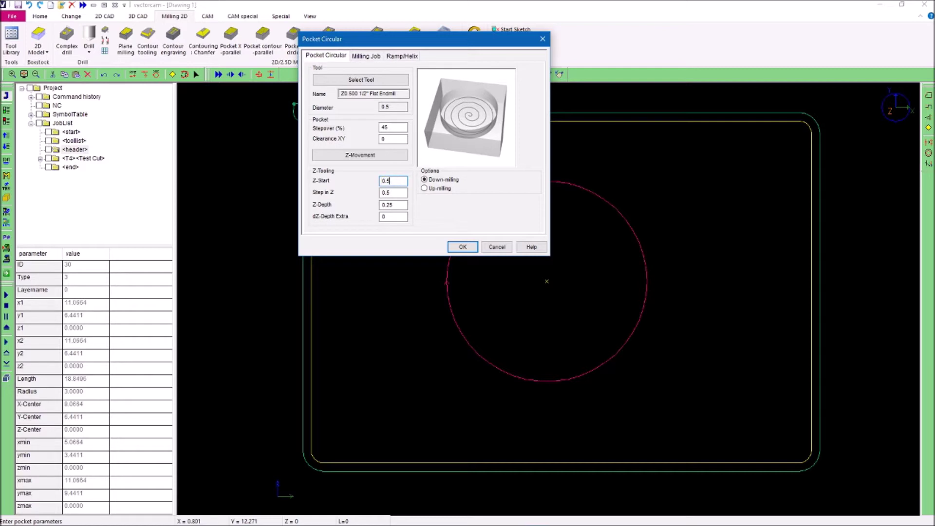
click(383, 193)
drag(391, 194, 374, 196)
click(404, 204)
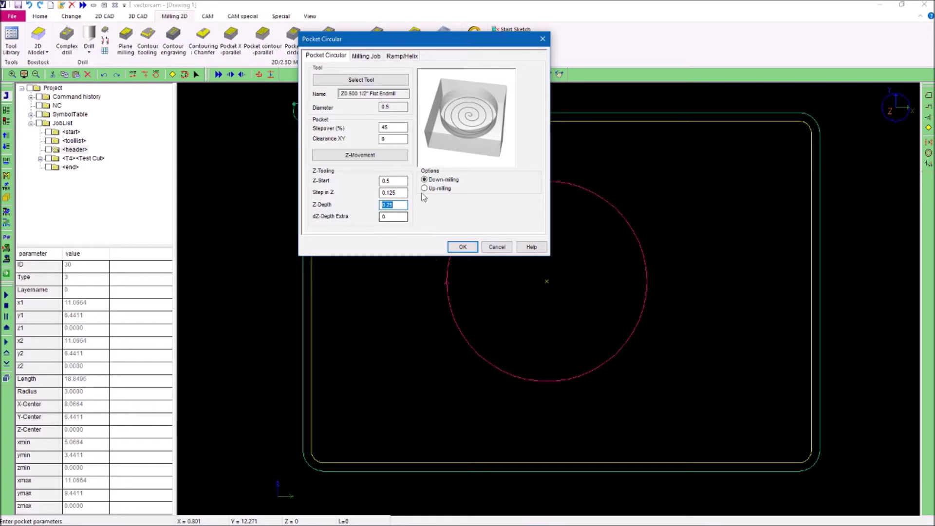
text(3)
click(399, 216)
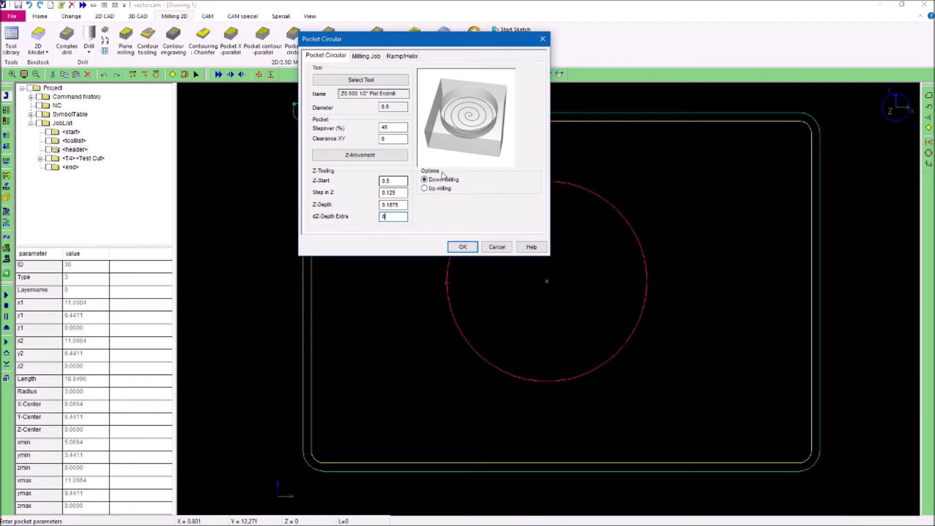
Name the pocket's milling job "Pocket - Circle" and choose the helix as its descend type
click(366, 56)
click(371, 80)
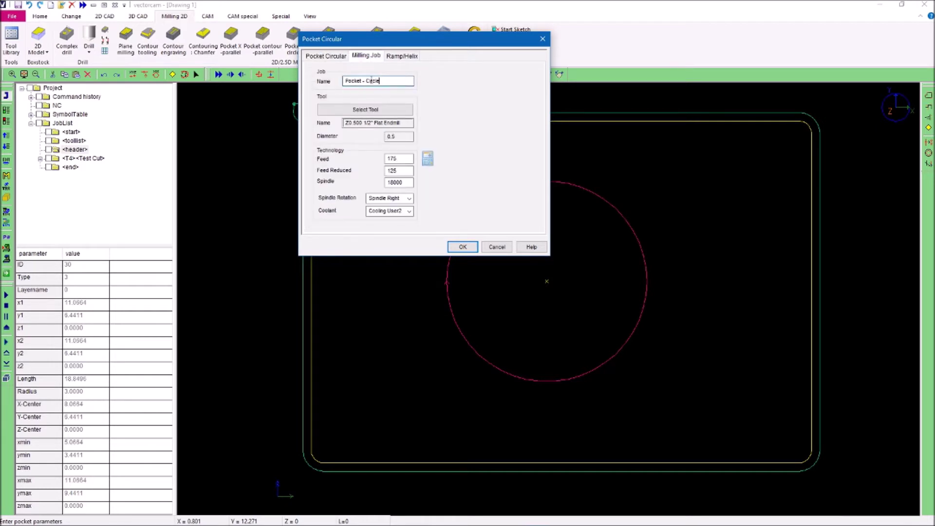
click(401, 56)
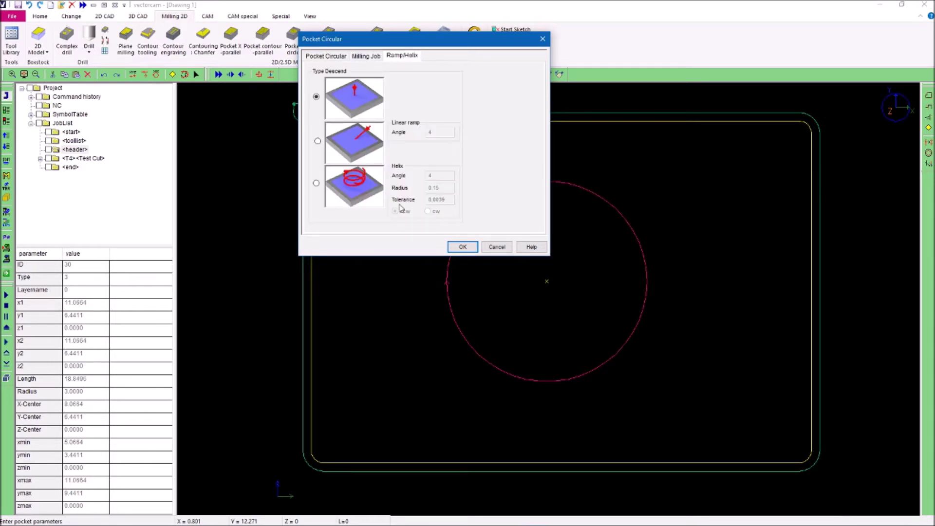
click(316, 183)
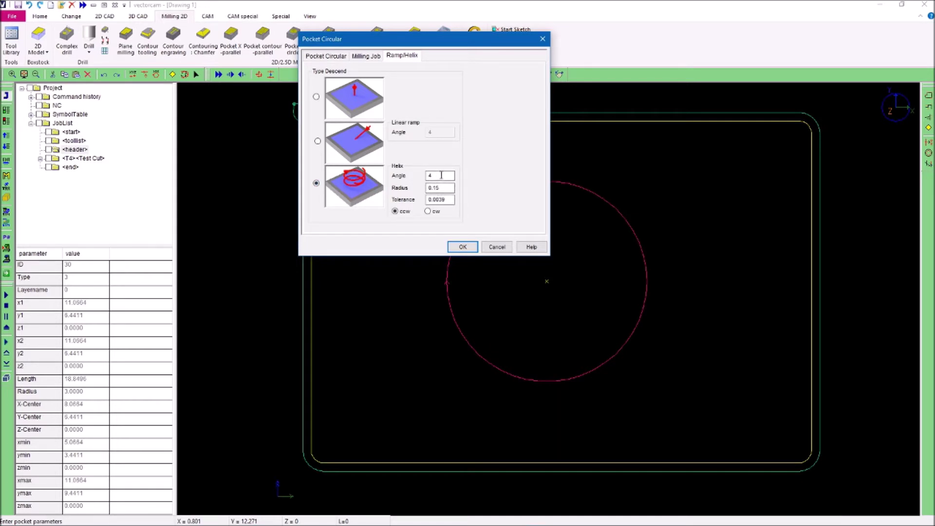
Set the helix angle to 8, change the helix radius, and generate the circular pocket toolpath
double_click(441, 176)
text(8)
drag(443, 188, 408, 194)
text(0)
text(2)
click(326, 57)
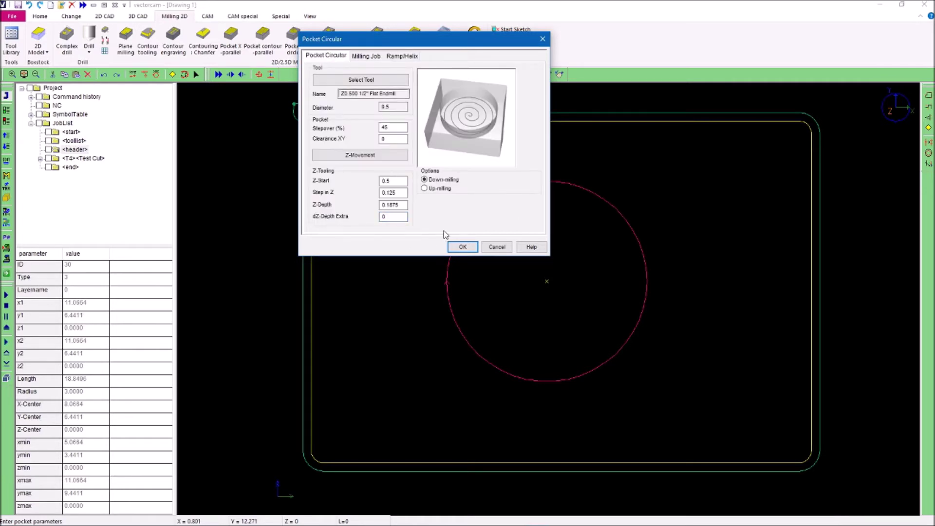
click(463, 247)
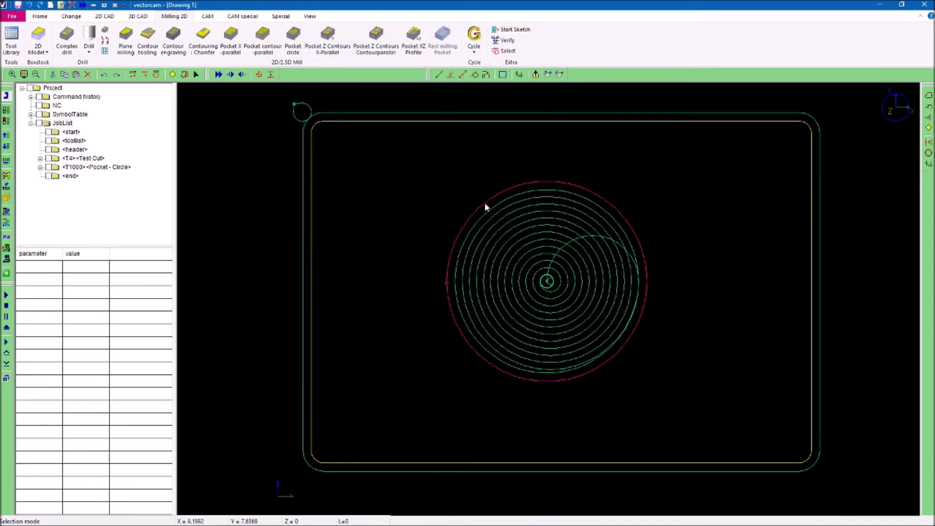
Examine the depth passes and helical entry of the circular pocket toolpath in the default 3D view
click(929, 128)
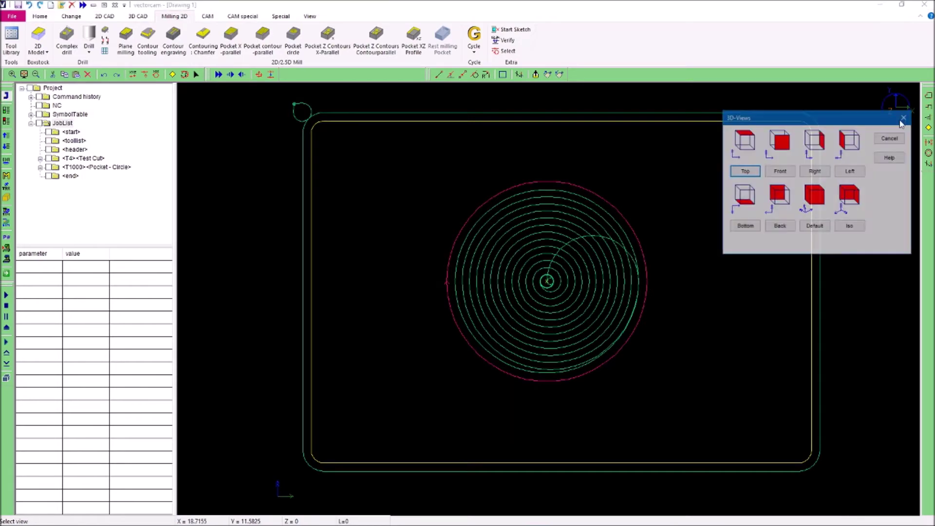
click(814, 194)
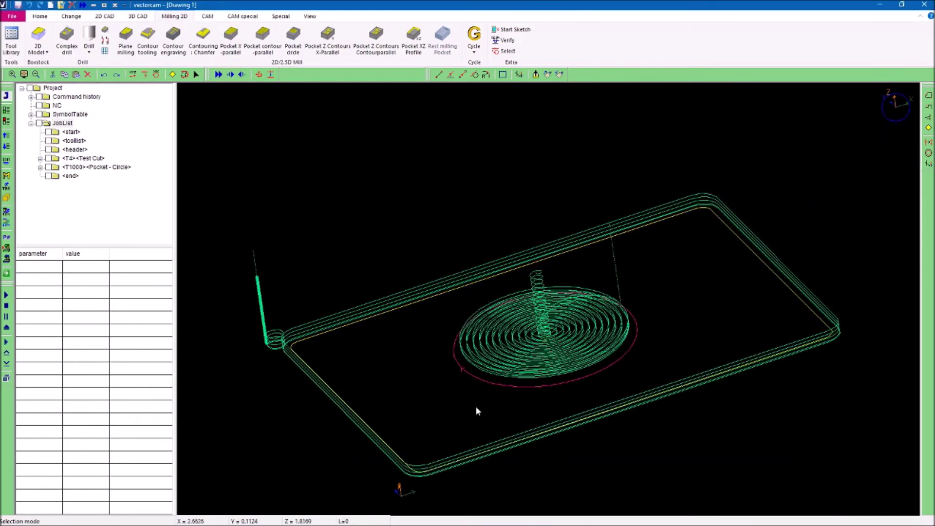
scroll(514, 386, up, 6)
middle_drag(547, 340, 475, 229)
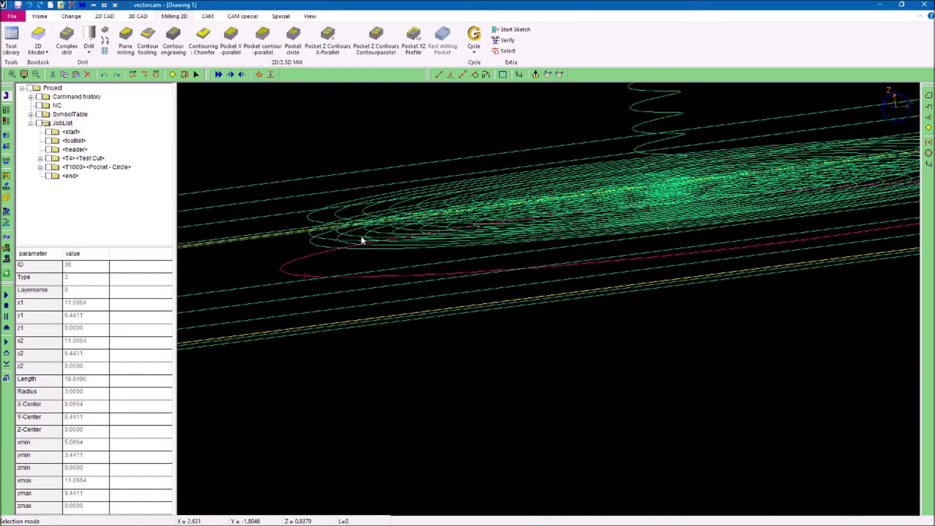
middle_drag(386, 230, 484, 248)
scroll(414, 236, up, 5)
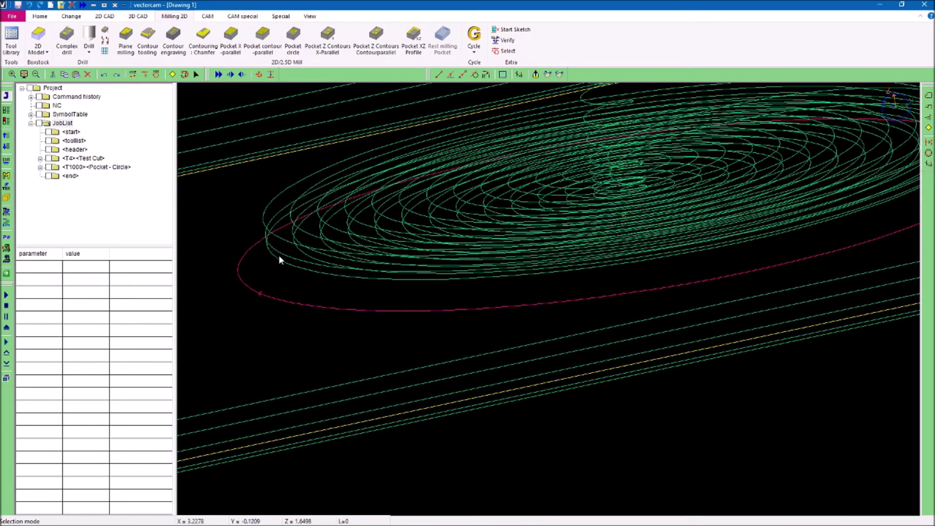
Change the Step in Z of the "Pocket - Circle" job to 0.1875 and recalculate its toolpath
right_click(103, 168)
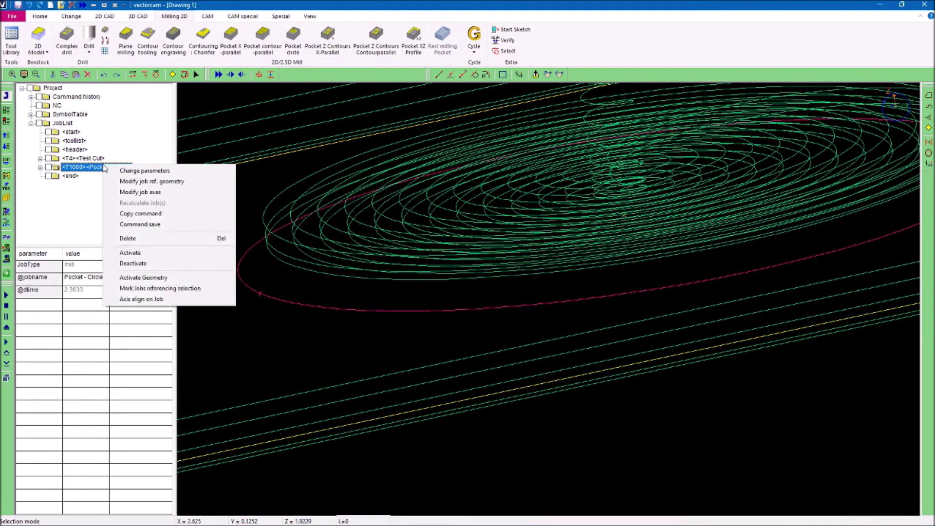
click(141, 172)
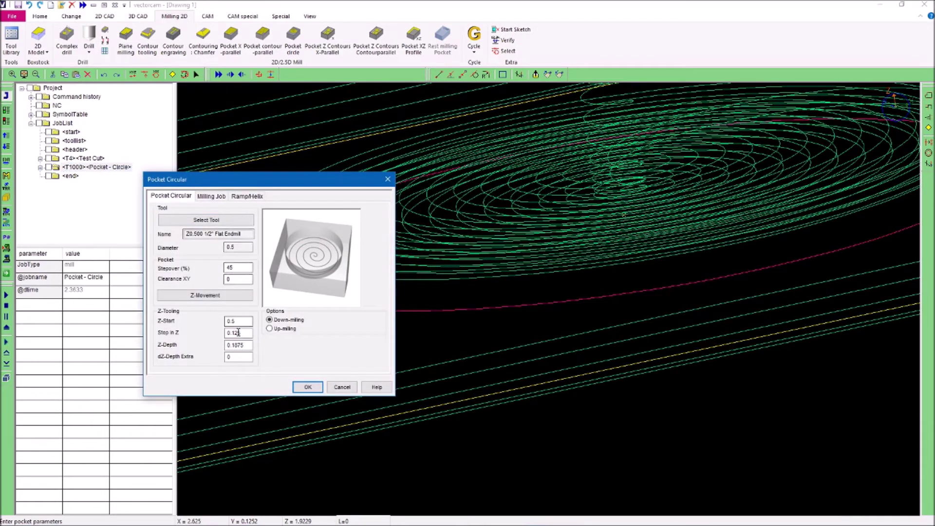
drag(245, 332, 218, 331)
key(BackSpace)
text(.1875)
click(307, 387)
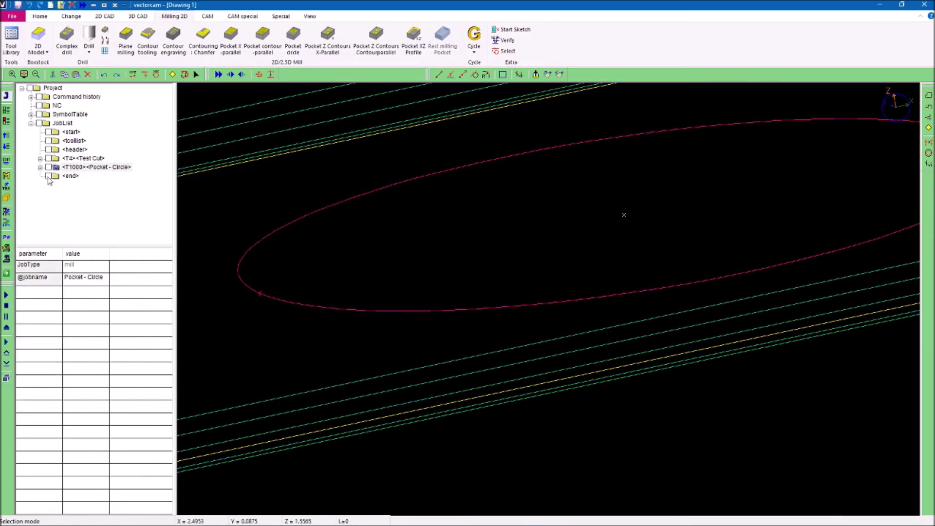
click(7, 274)
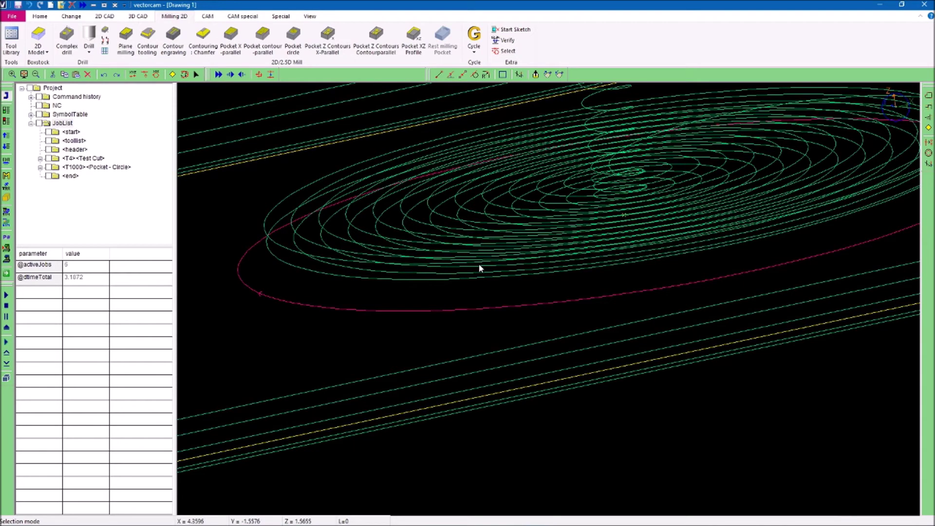
Inspect the recalculated pocket toolpath and move the "Pocket - Circle" job ahead of "Test Cut" in the job list
scroll(478, 264, down, 5)
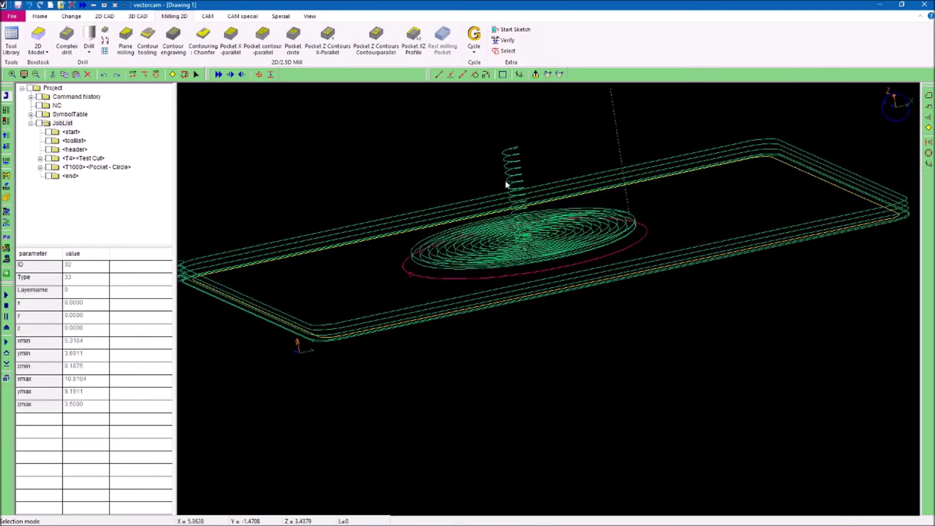
click(511, 228)
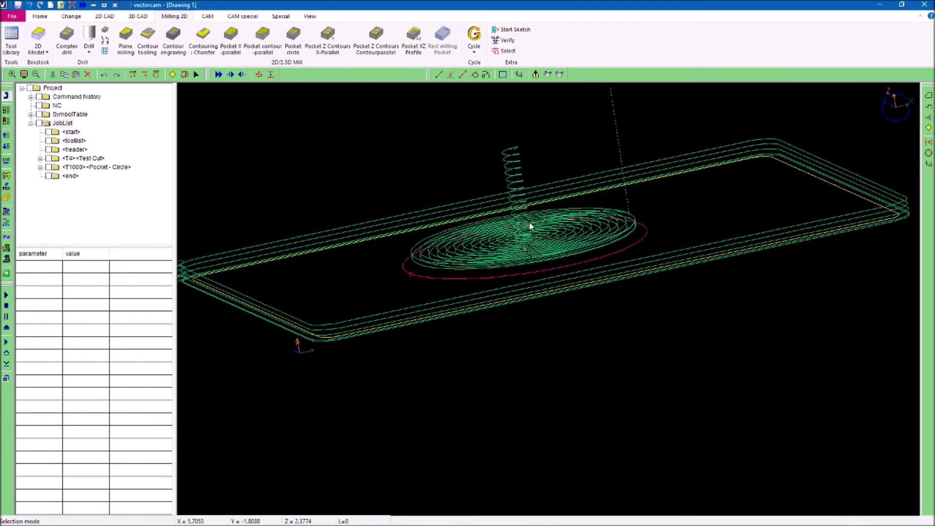
click(529, 241)
click(522, 237)
click(108, 168)
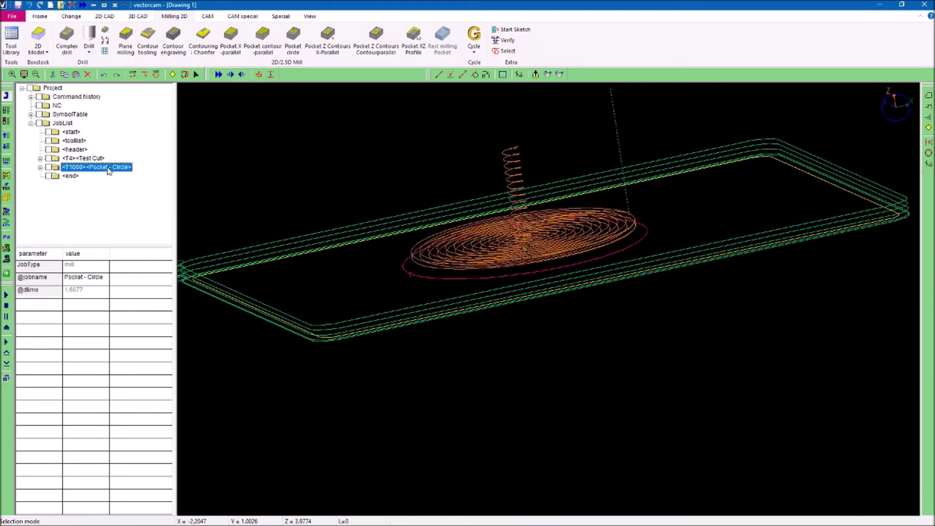
drag(2, 142, 6, 146)
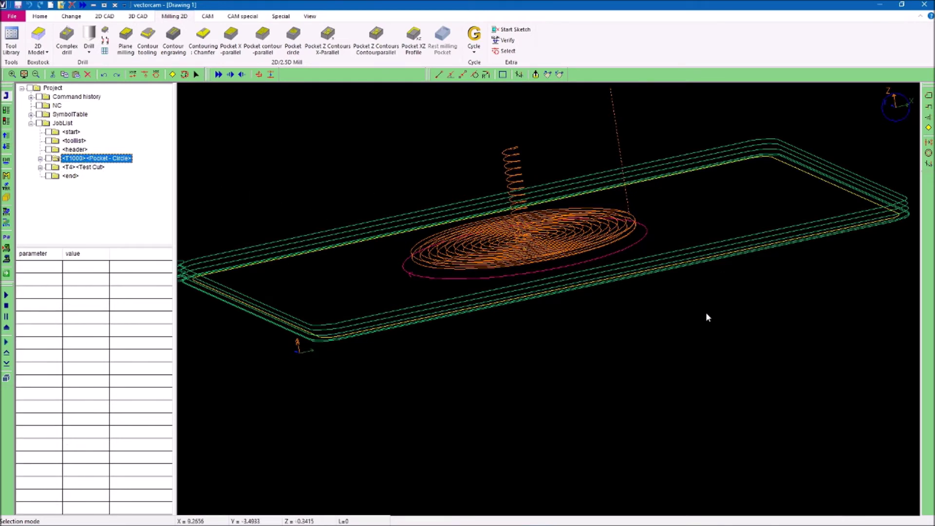
In the top view, create center points for the four corner arcs of the rounded rectangle
click(901, 99)
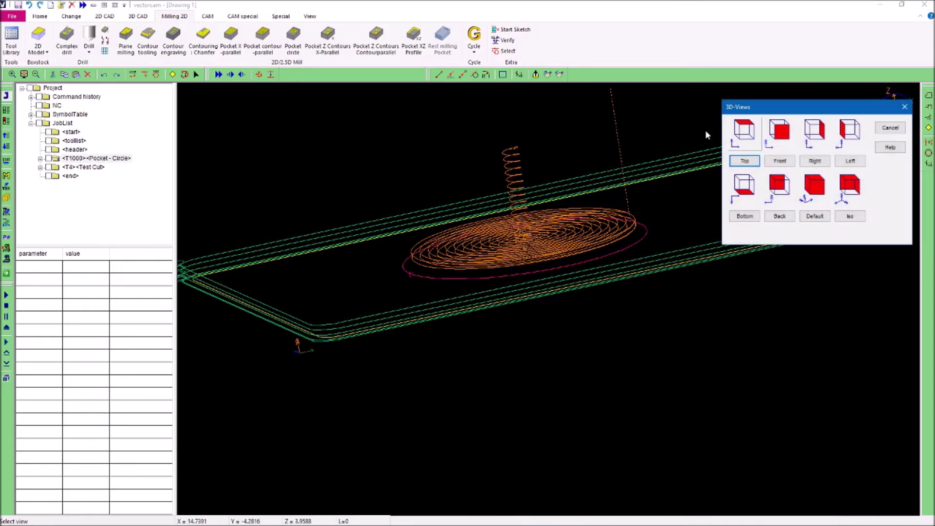
click(744, 135)
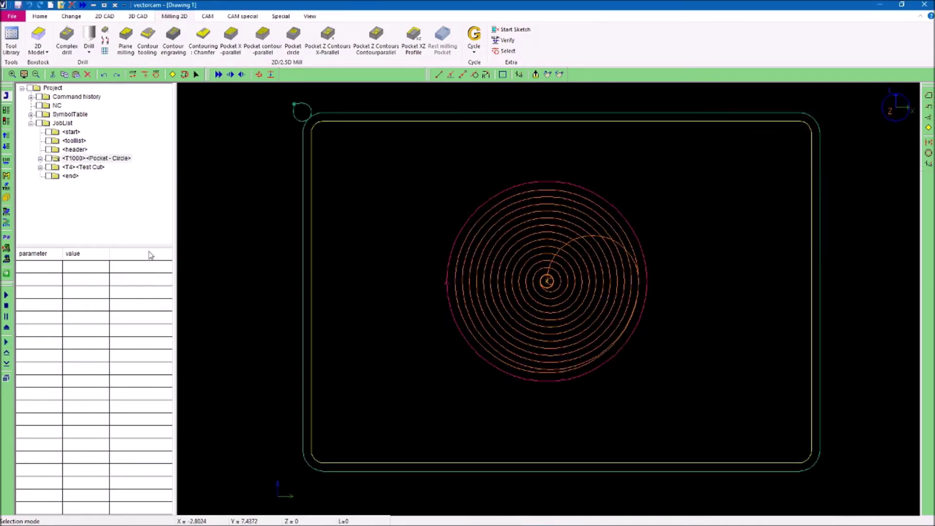
click(234, 200)
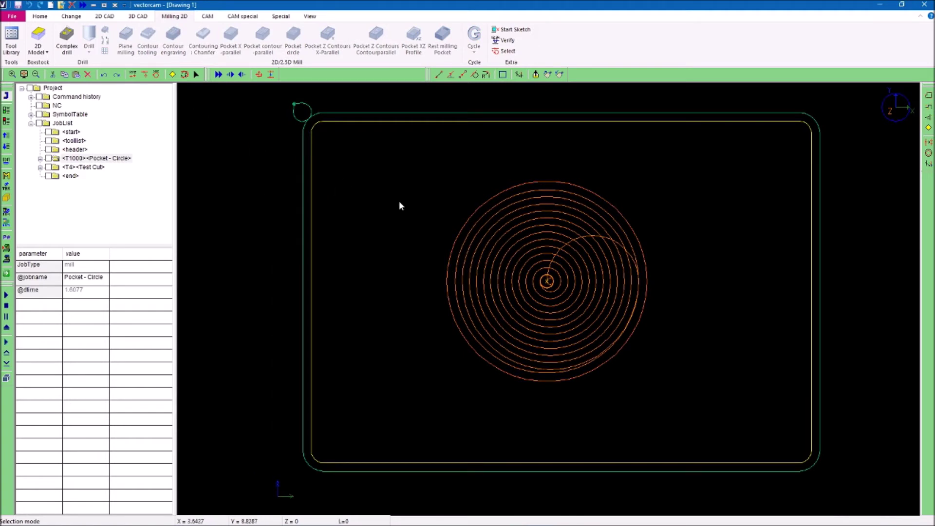
click(284, 148)
click(313, 127)
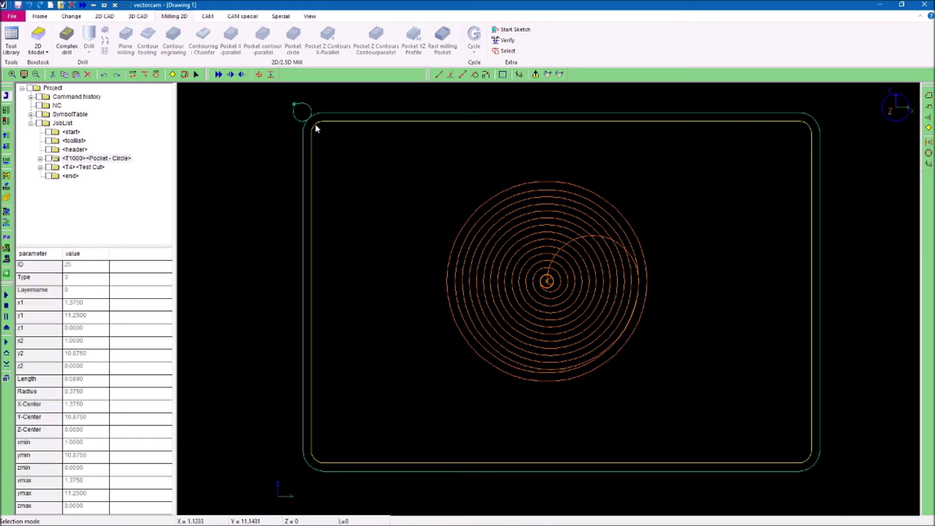
click(809, 128)
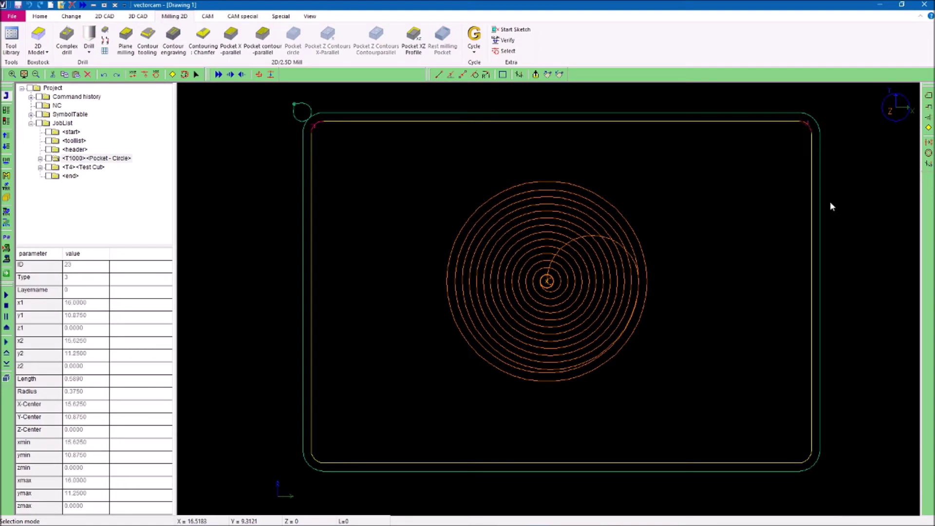
click(807, 459)
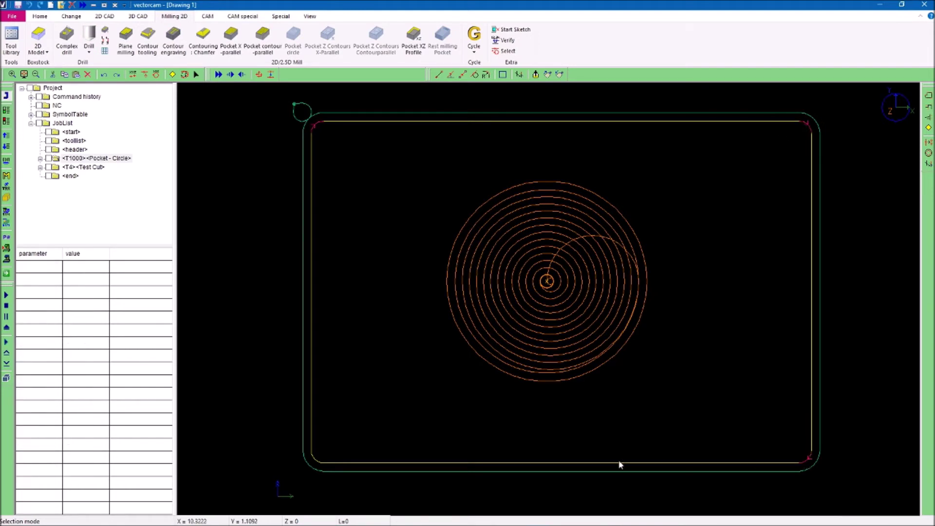
click(312, 458)
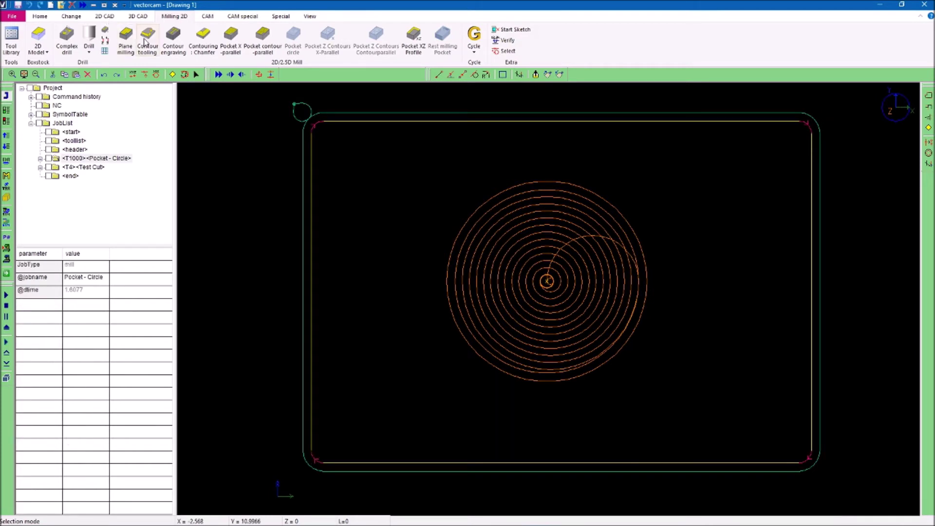
click(103, 17)
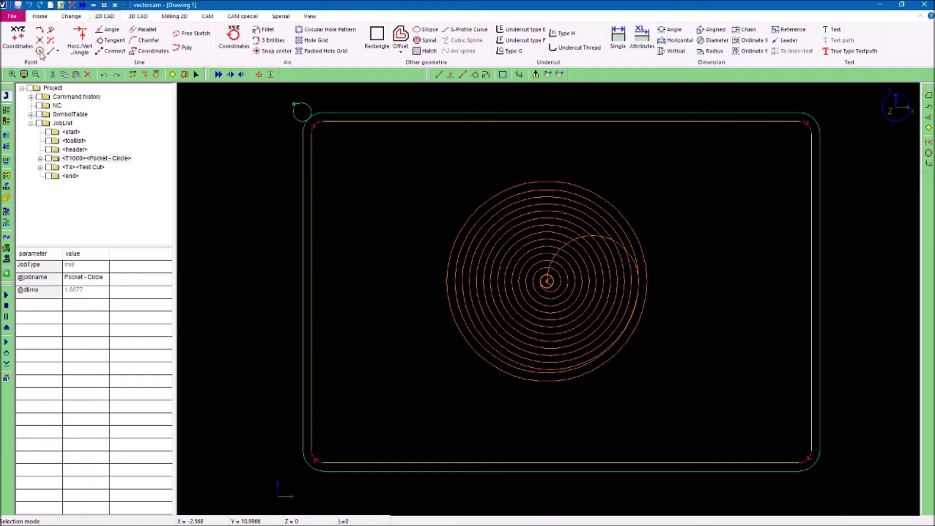
click(40, 51)
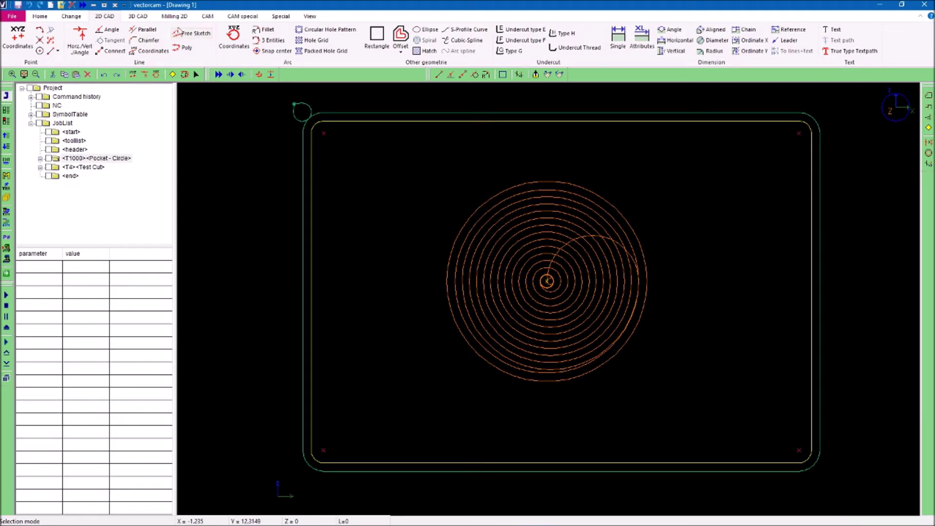
Start a basic drill operation and assign the #7 Drill from the tool table to it
click(174, 17)
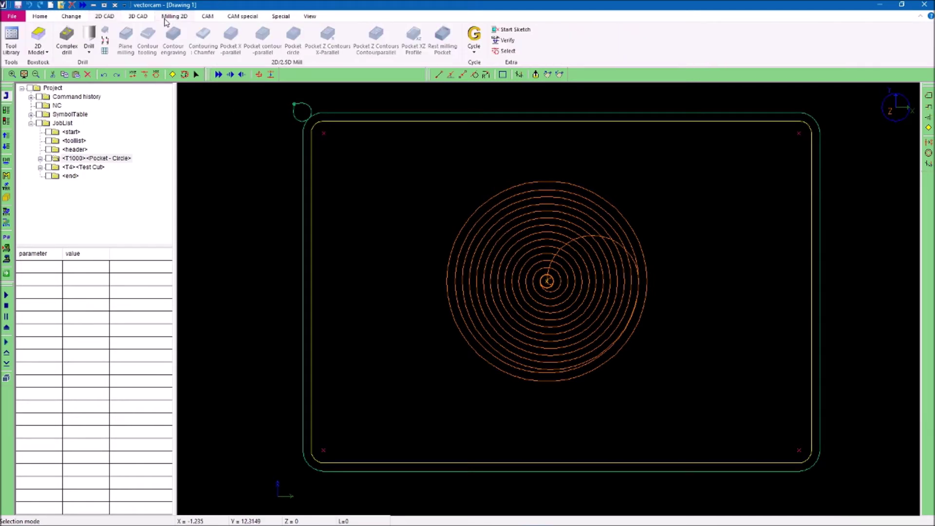
click(89, 42)
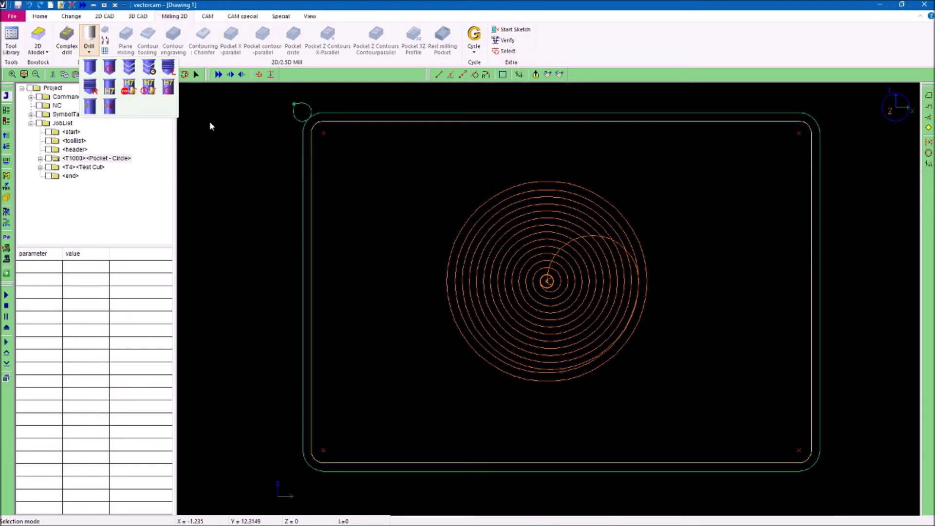
click(90, 71)
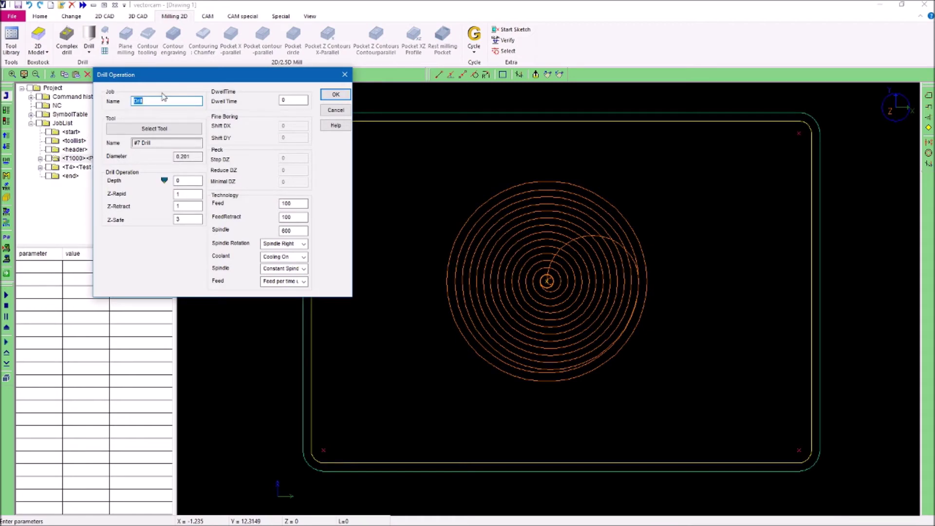
click(153, 130)
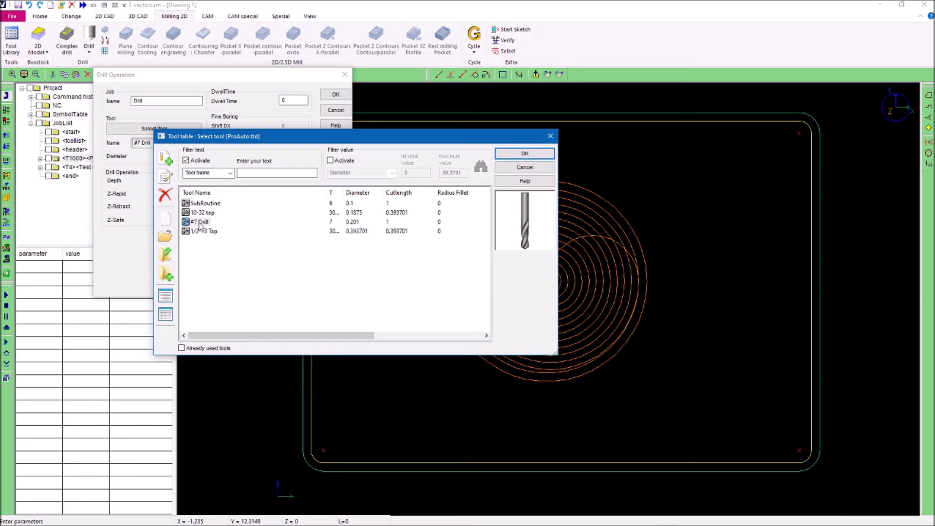
click(199, 223)
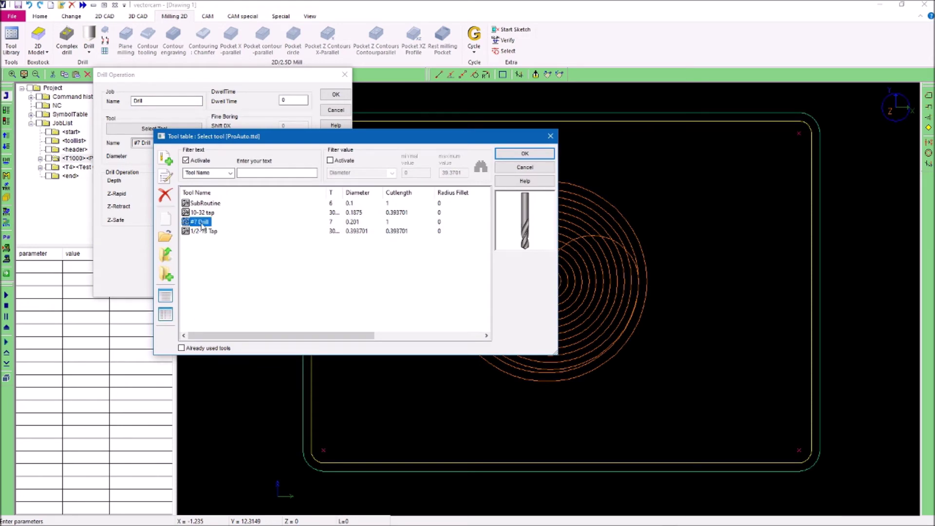
click(523, 153)
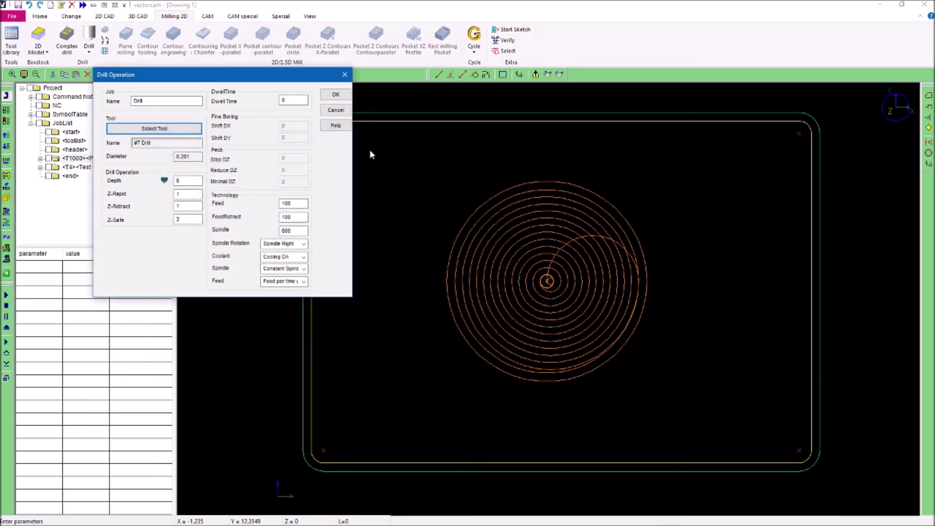
Set the drill depth to -0.0998 with the through-hole depth calculation, using a material thickness of 0, and create the drill job
double_click(189, 181)
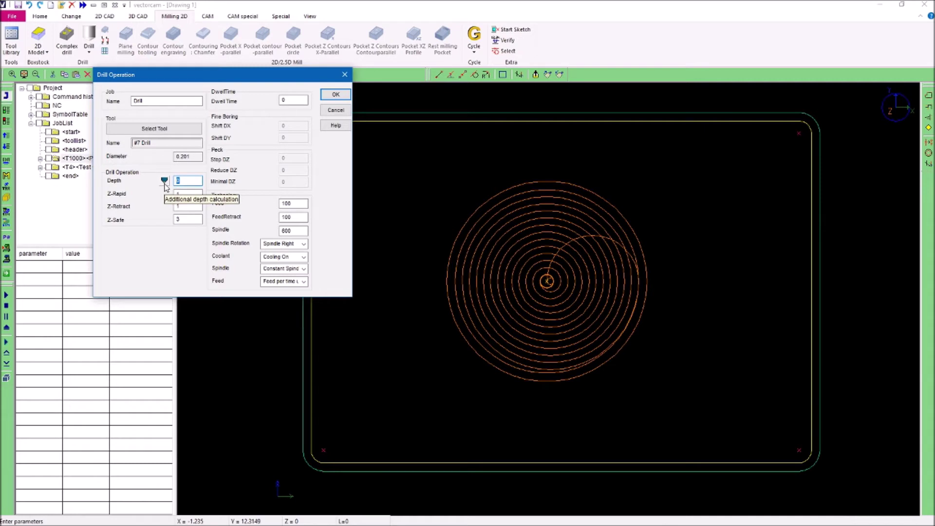
click(165, 182)
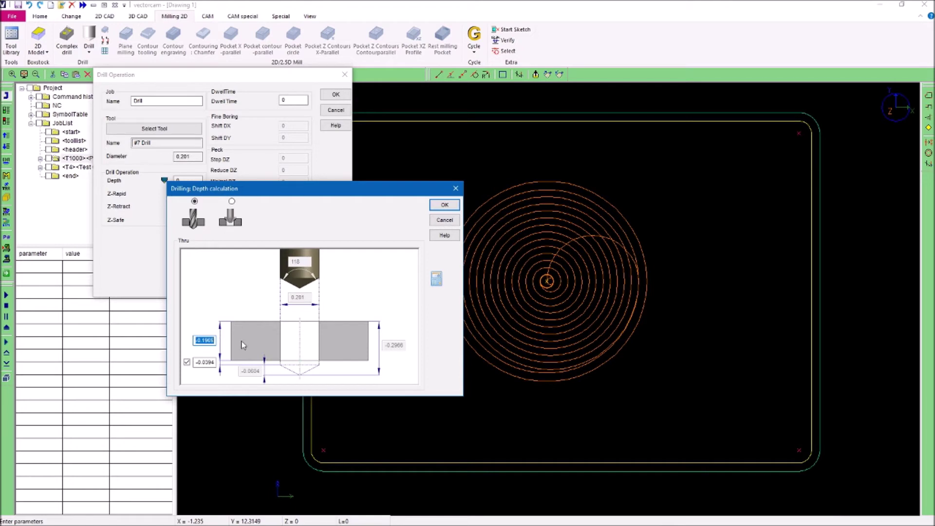
text(0.25)
click(209, 362)
drag(204, 340, 189, 347)
text(0)
click(444, 205)
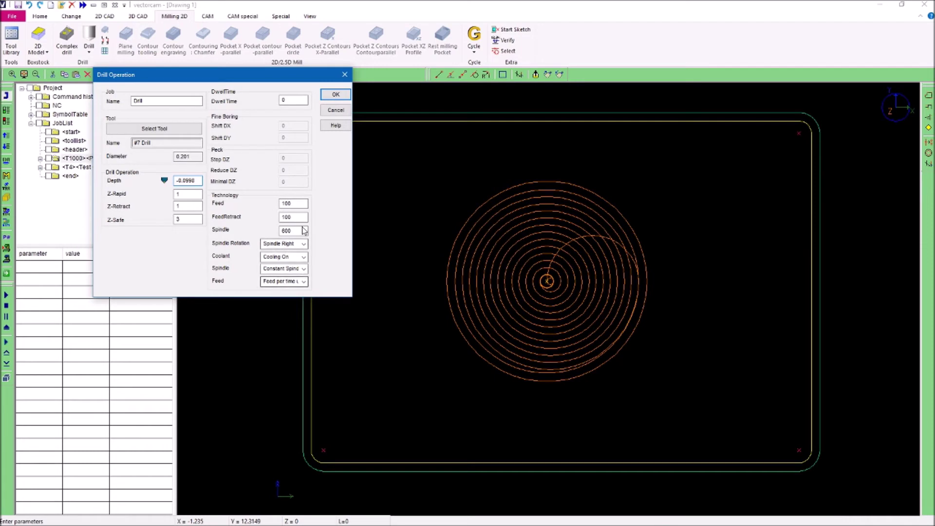
click(333, 93)
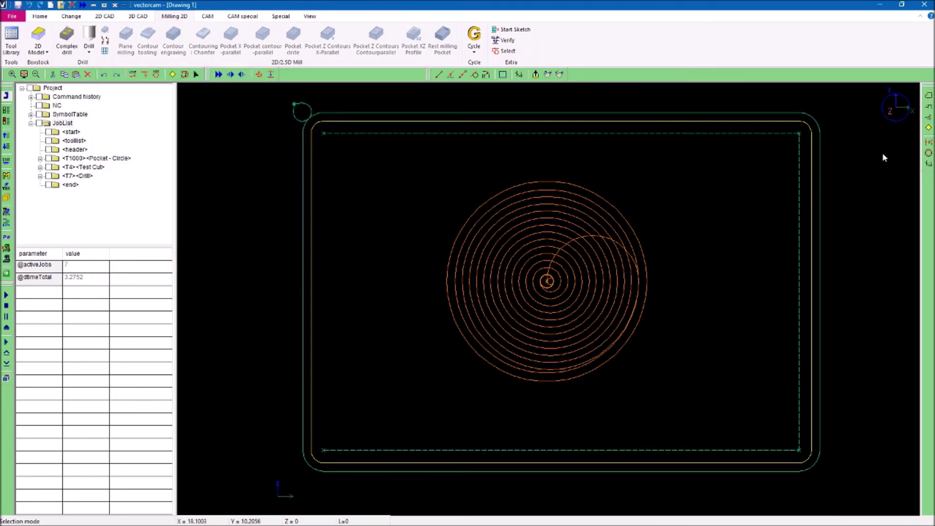
Check the drill toolpath in the default 3D view and move the "Drill" job ahead of "Test Cut" in the job list
click(900, 102)
click(812, 191)
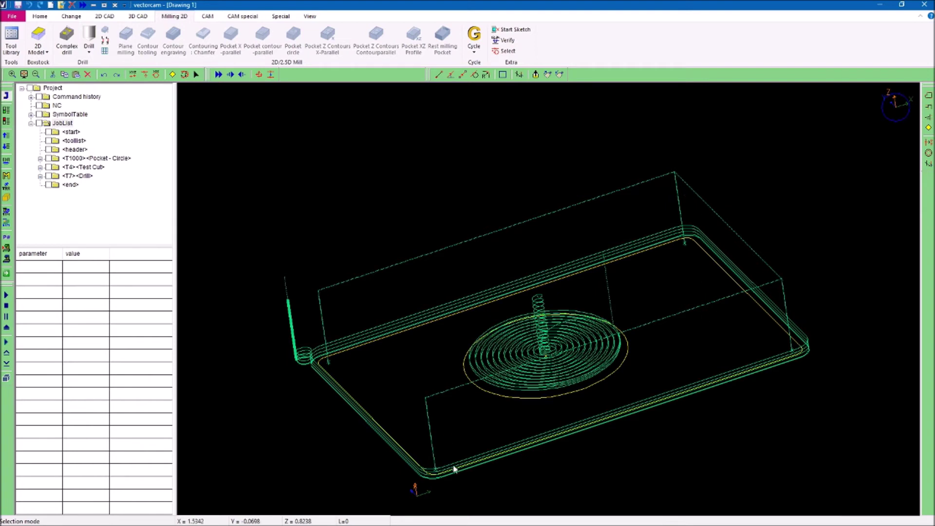
click(89, 176)
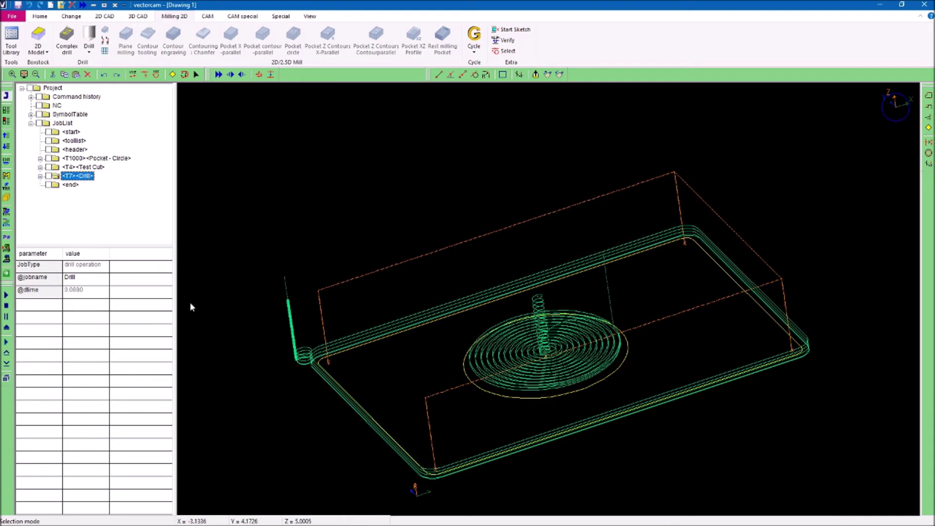
click(5, 138)
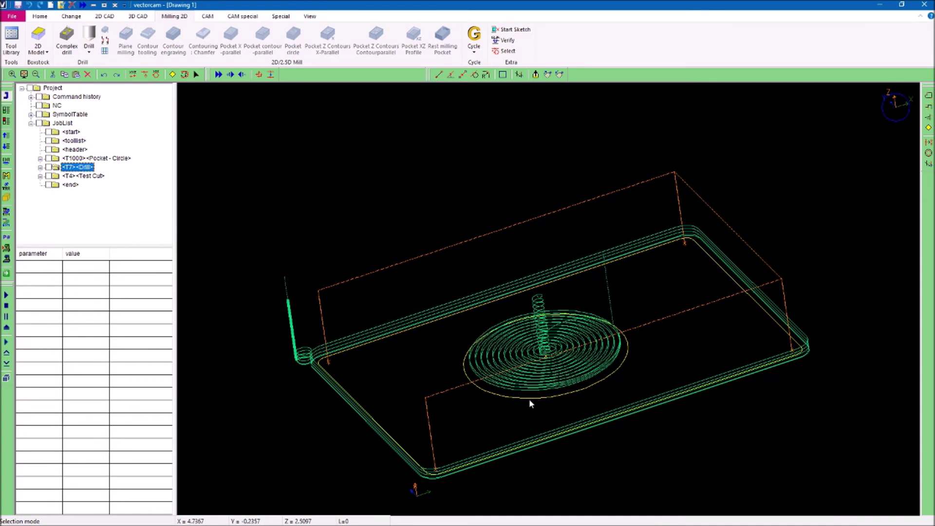
Offset the pocket circle on the left side of the chain to produce a larger concentric circle with a 3.25 radius
click(464, 361)
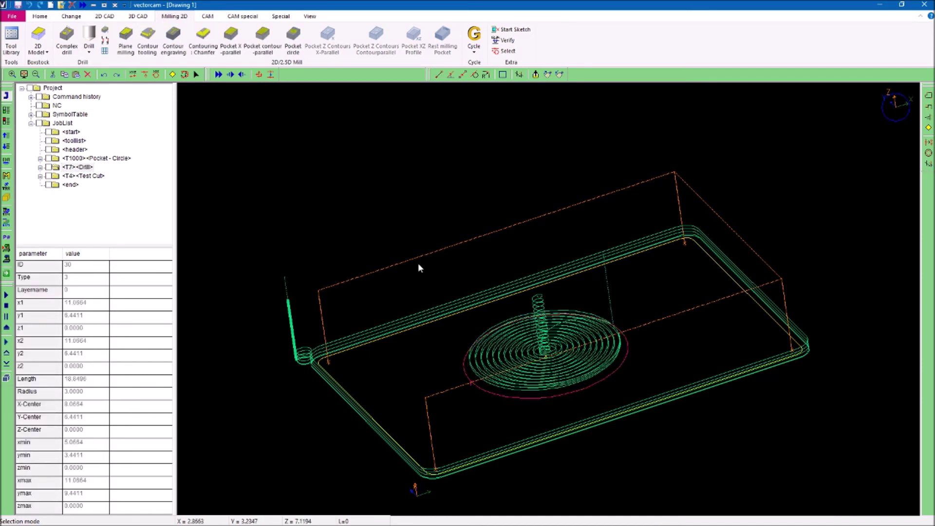
click(108, 18)
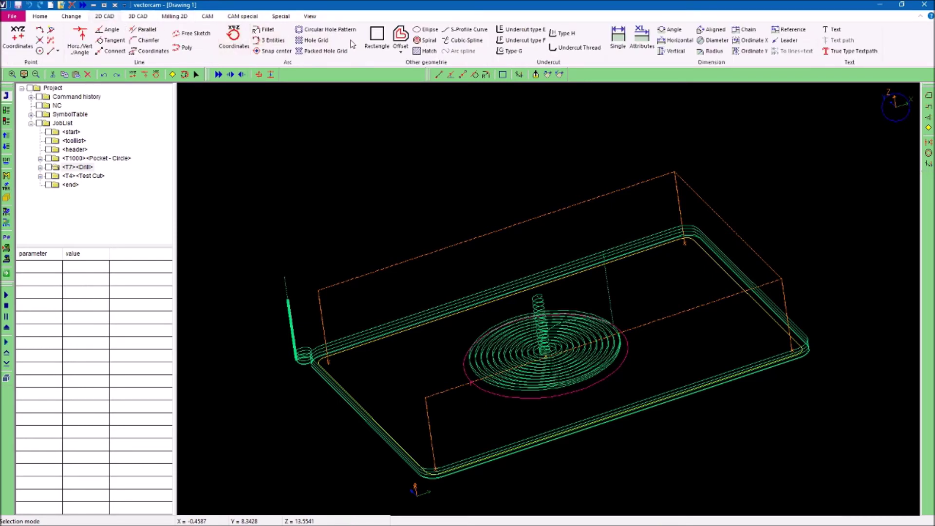
click(399, 39)
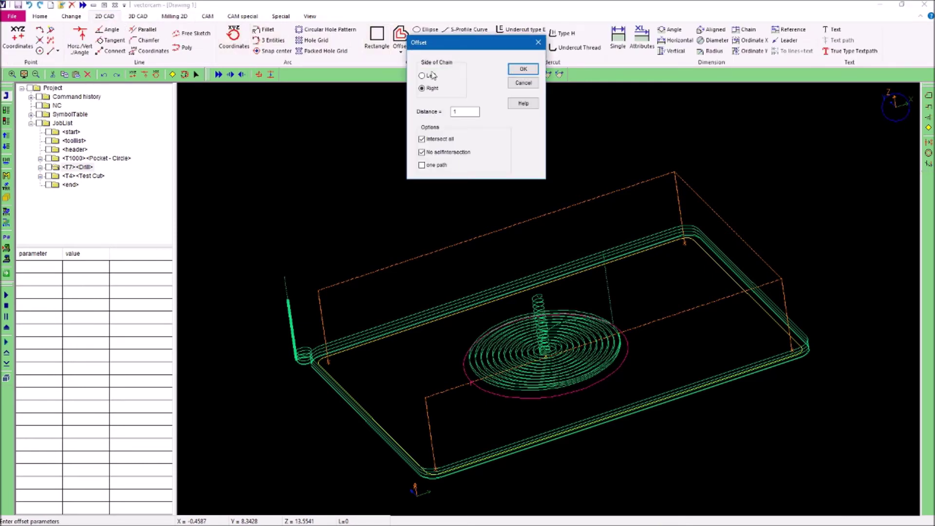
click(429, 77)
double_click(465, 112)
click(524, 69)
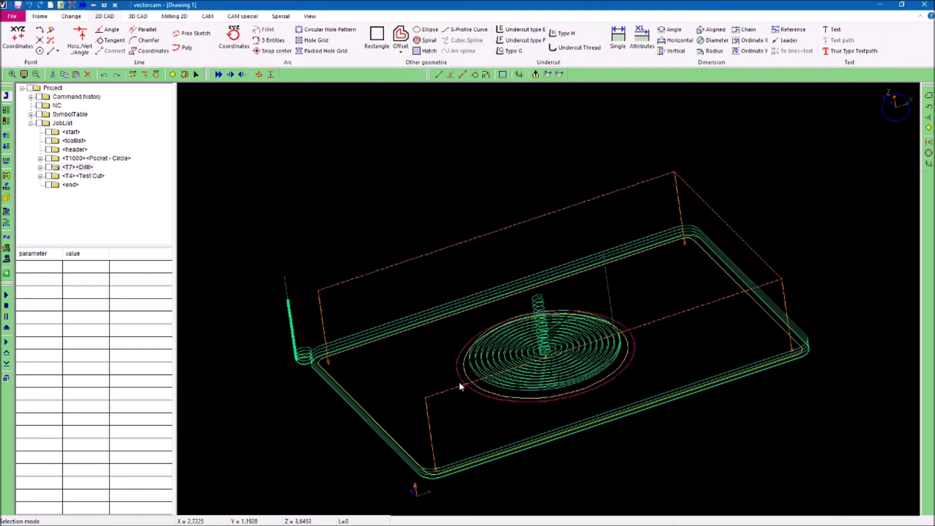
Delete the original 3.0-radius circle and select the larger offset circle
click(464, 363)
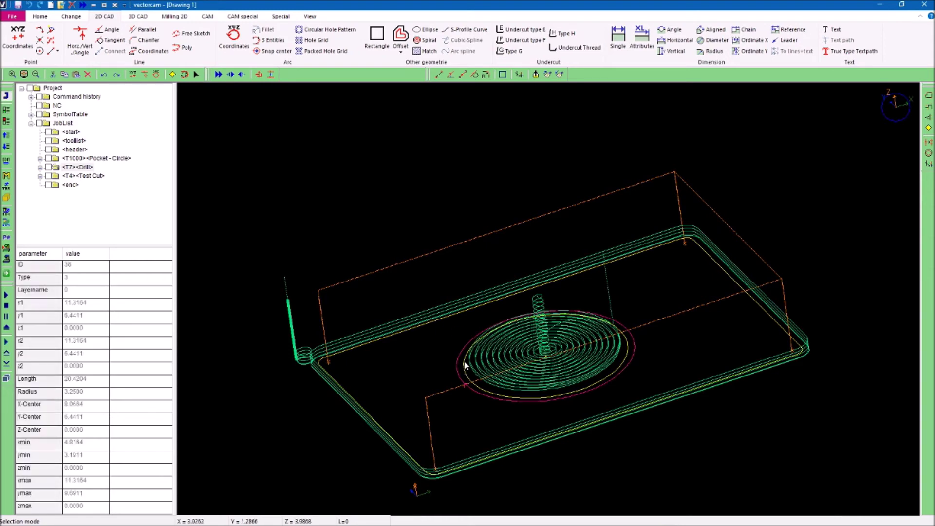
click(481, 414)
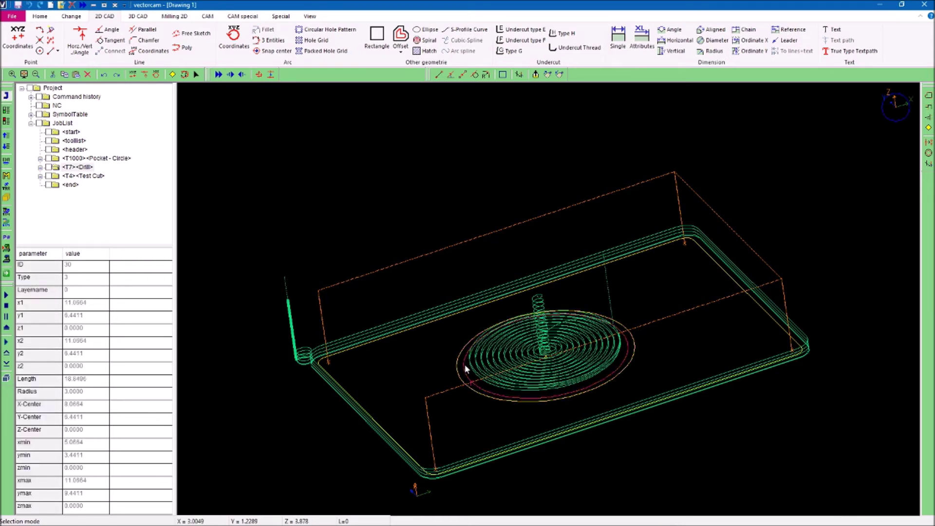
click(467, 364)
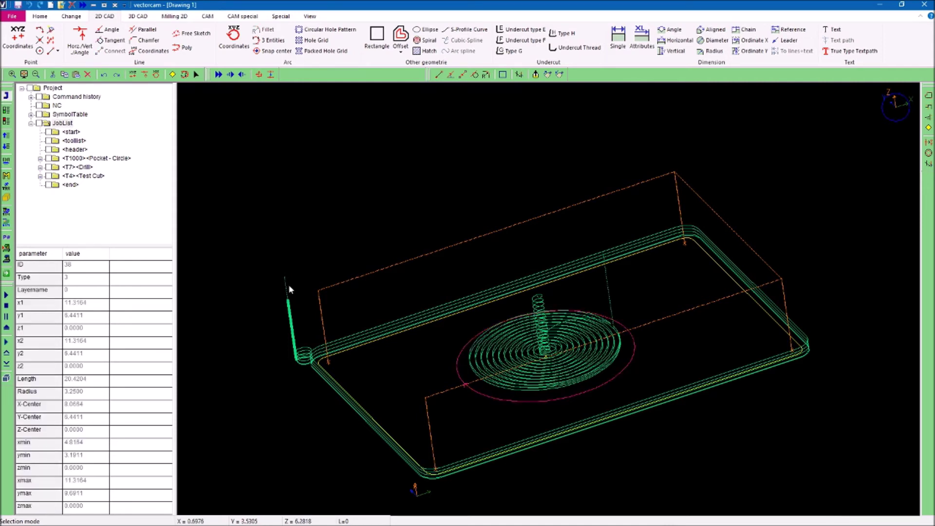
Reassign the reference geometry of the "Pocket - Circle" job to the larger circle and recalculate its toolpath
right_click(93, 162)
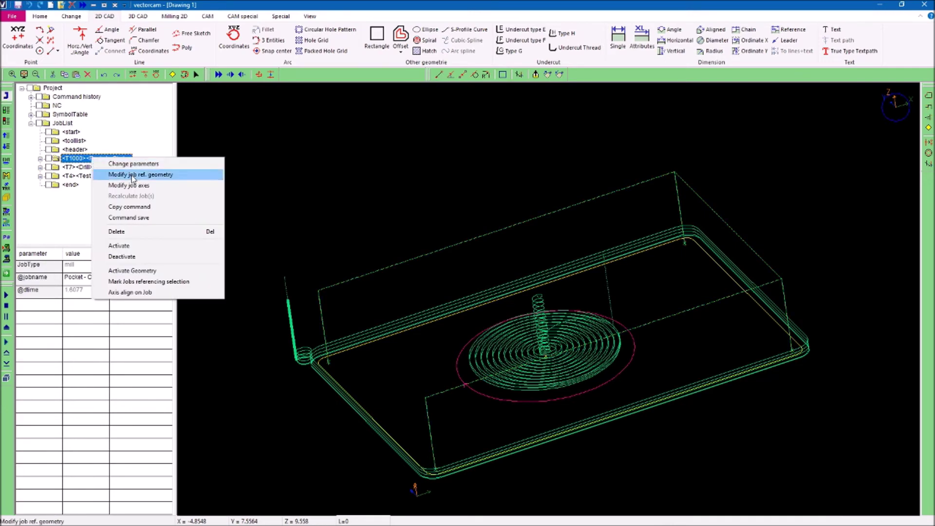
click(155, 178)
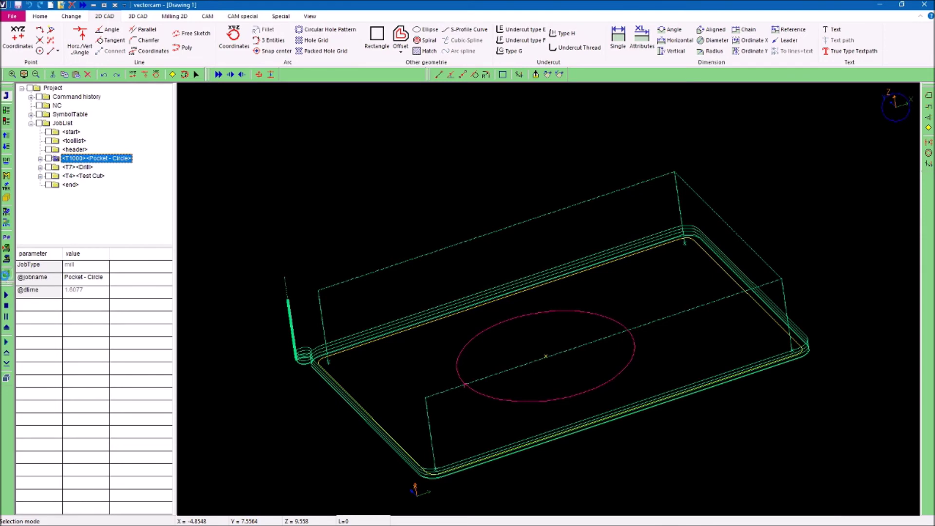
click(6, 276)
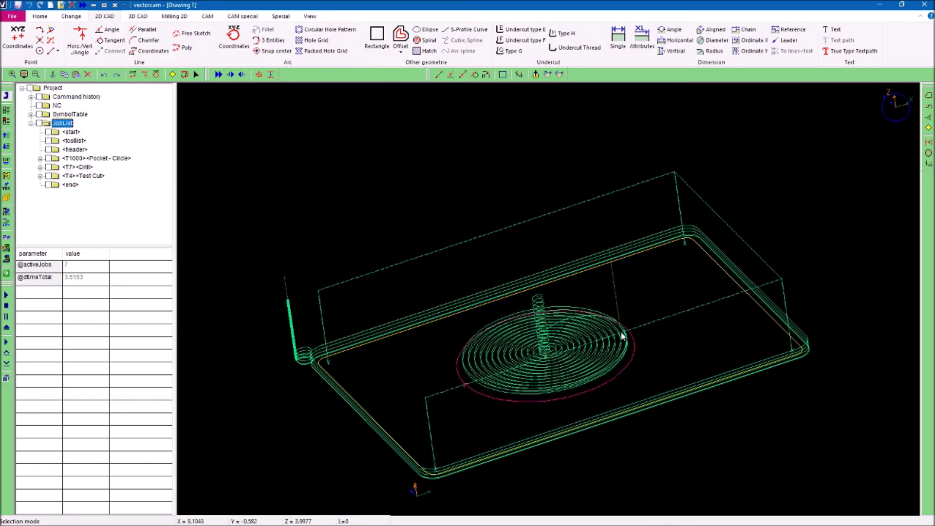
click(533, 346)
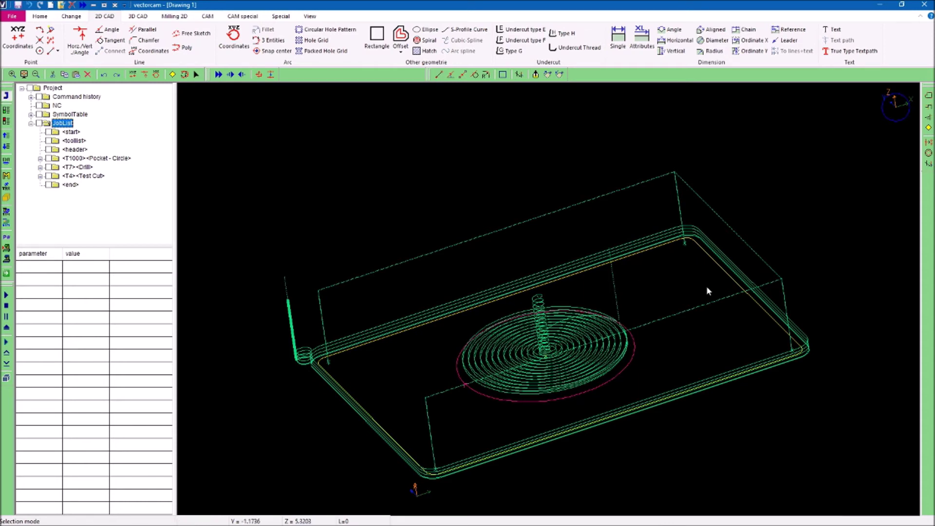
In the top view, draw a vertical line at X 13 crossing the rounded rectangle's upper edge
click(902, 101)
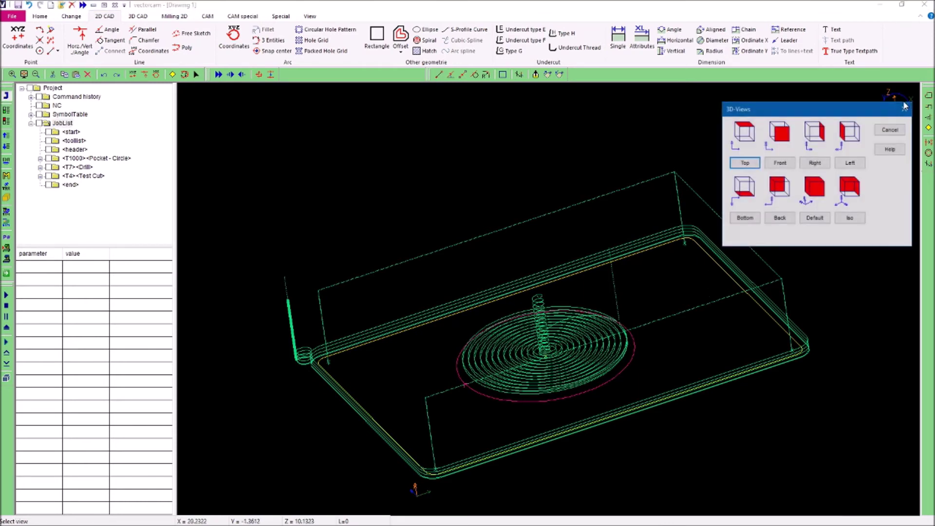
click(749, 139)
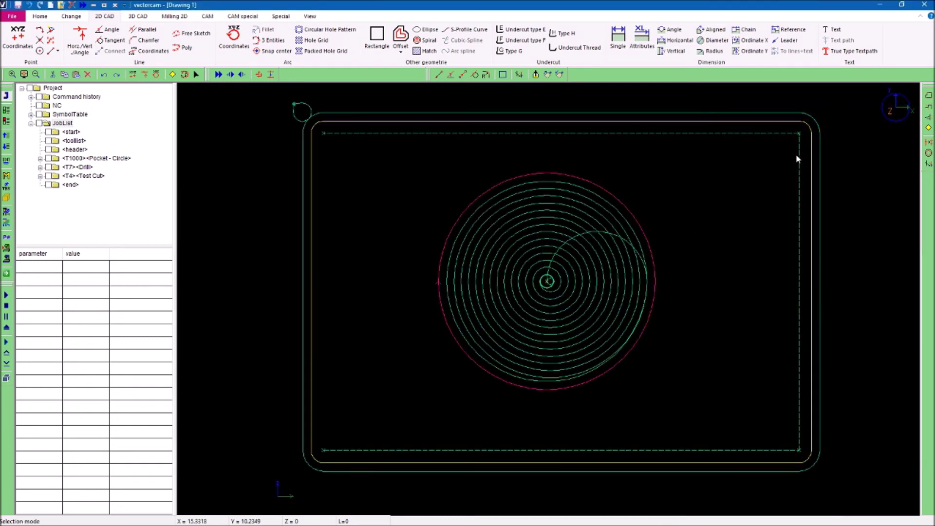
click(877, 181)
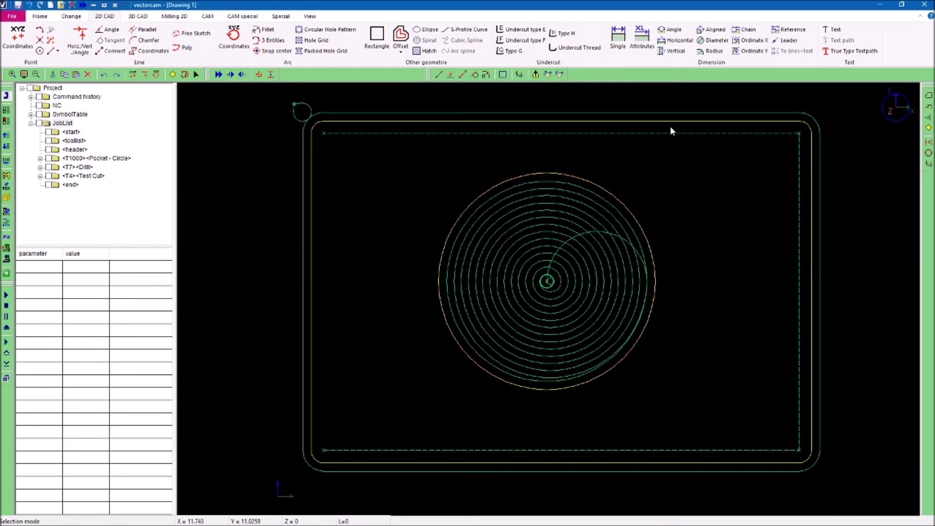
click(405, 121)
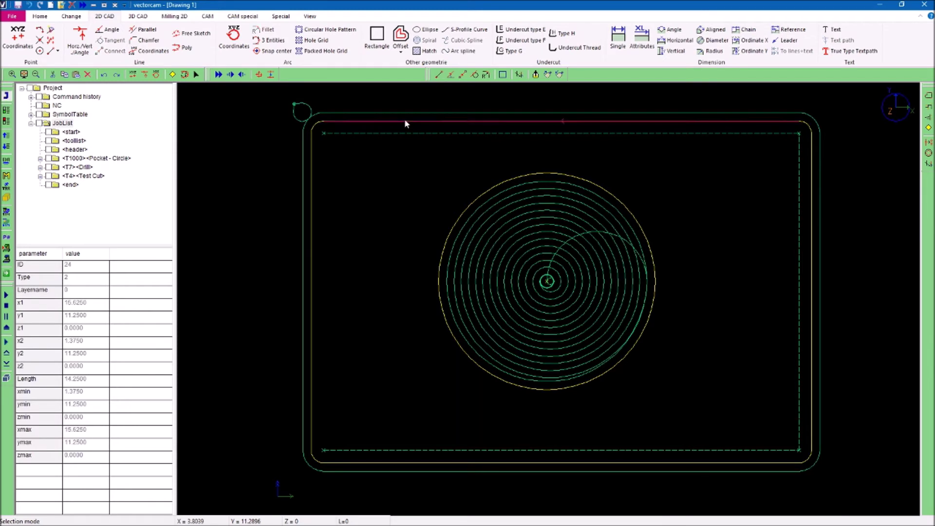
click(250, 154)
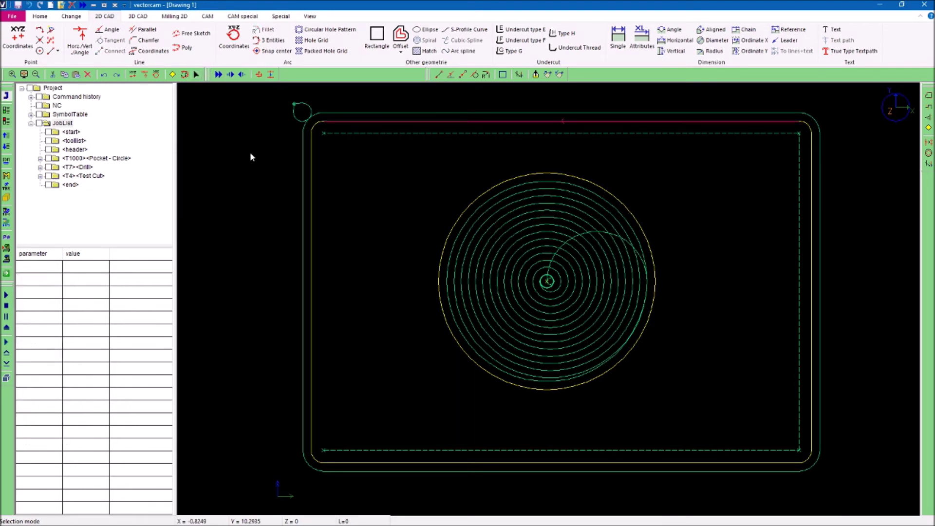
click(80, 44)
click(726, 121)
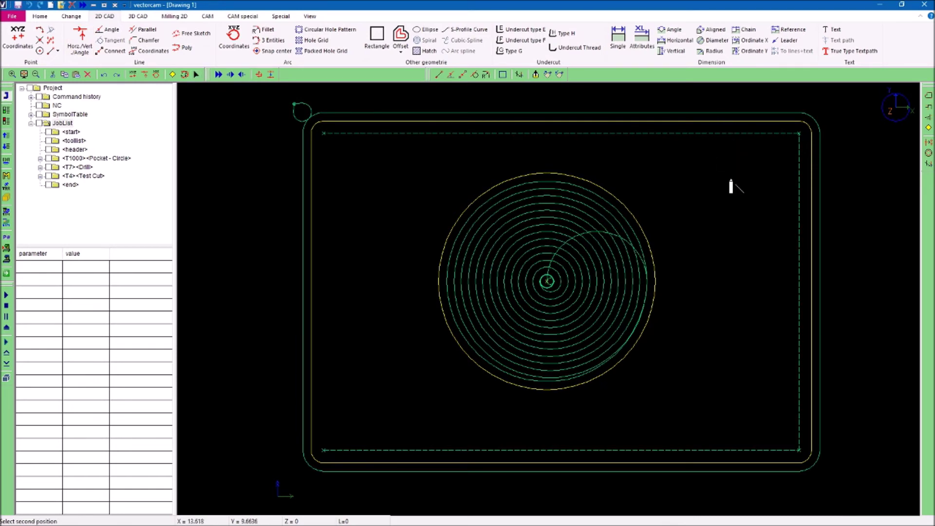
click(726, 214)
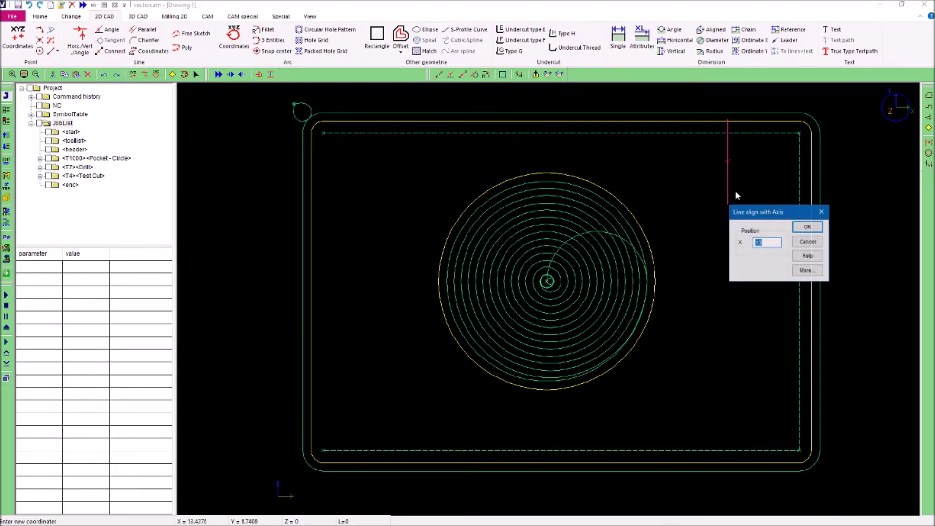
click(808, 227)
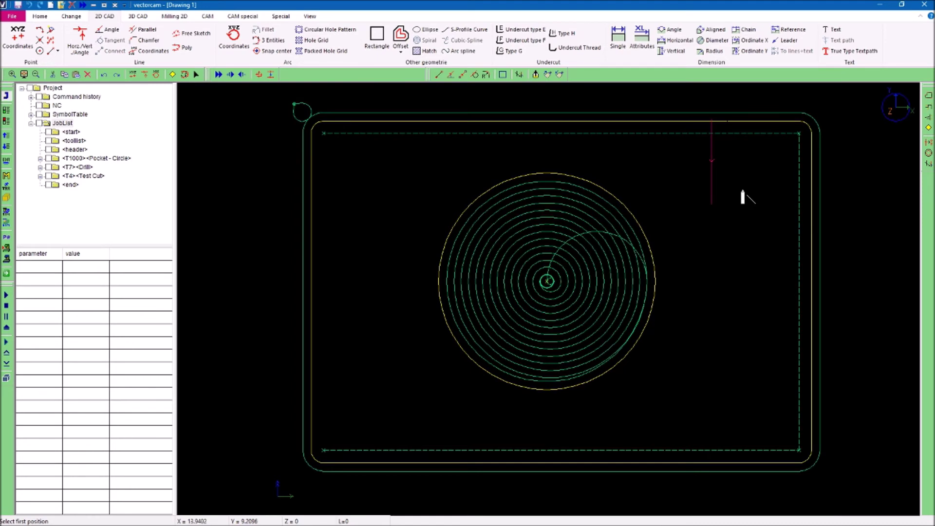
Draw a horizontal line at Y 9 from the first vertical line and a second vertical line at X 14 crossing the rectangle's upper edge
click(764, 187)
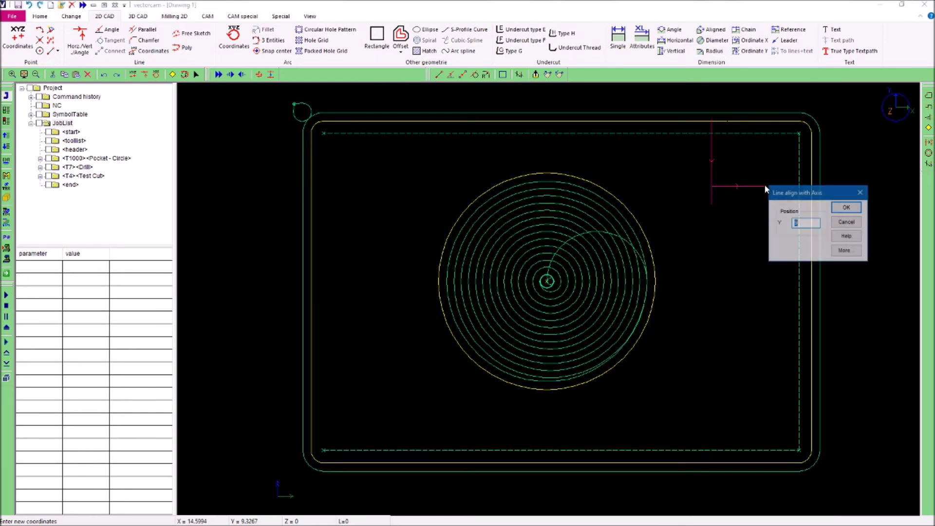
click(845, 208)
click(767, 107)
click(769, 197)
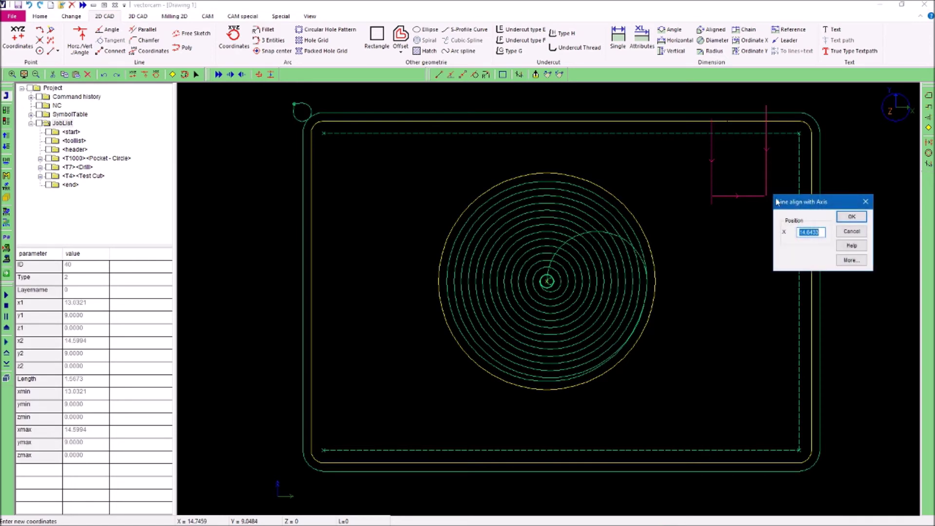
text(14)
key(Return)
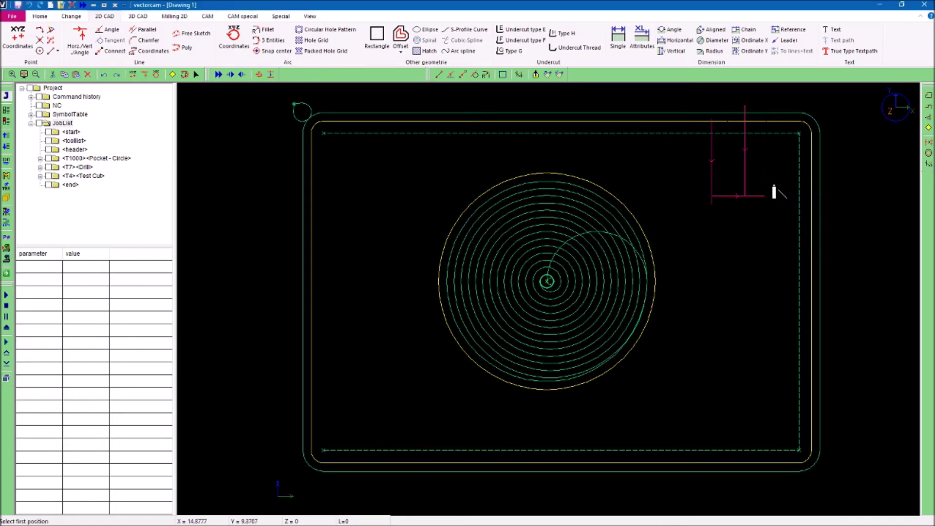
Divide the rounded rectangle's upper edge line into two equal segments
click(733, 121)
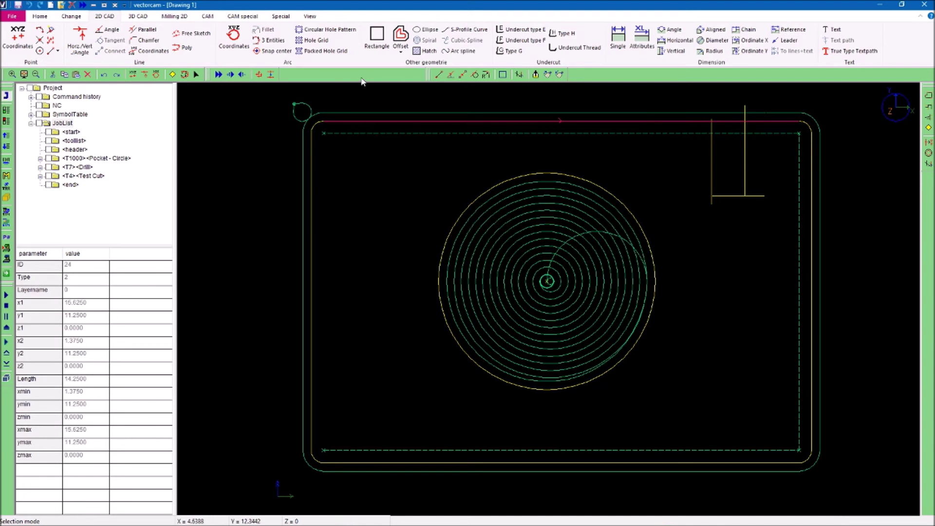
click(71, 17)
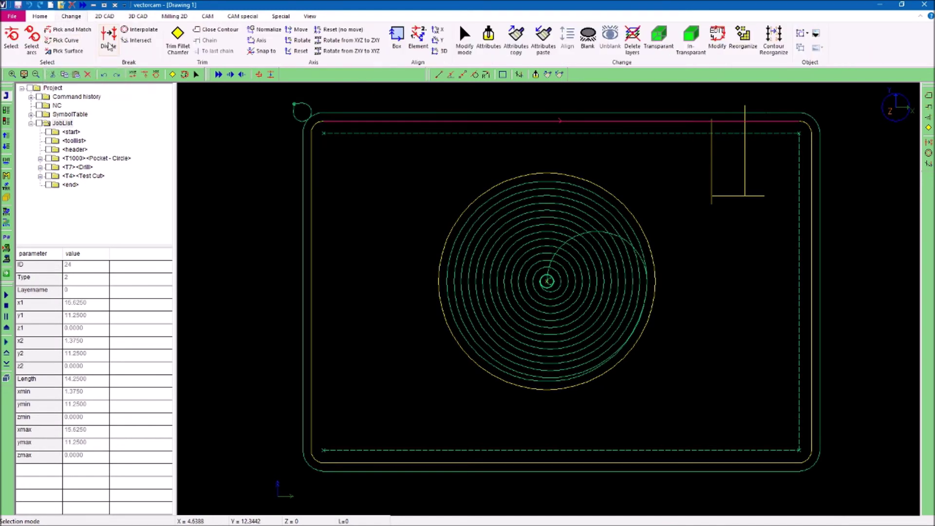
click(108, 37)
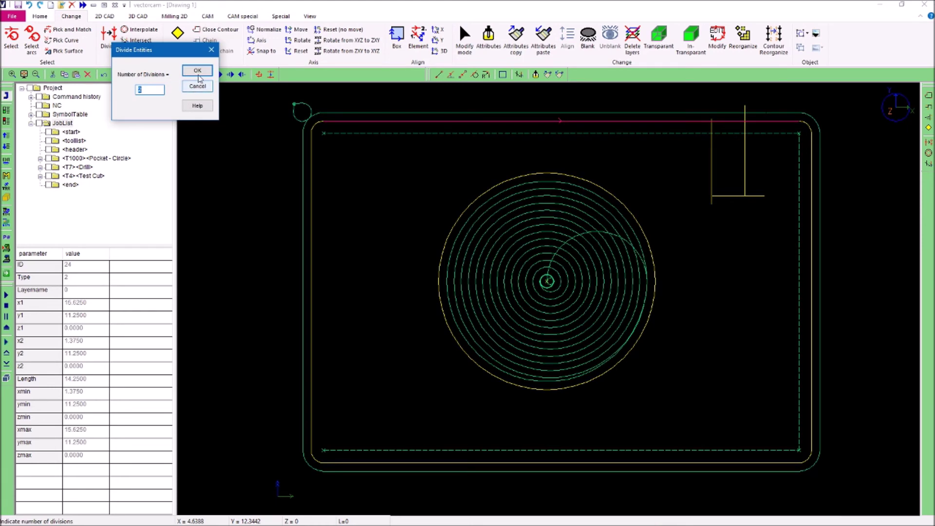
click(197, 70)
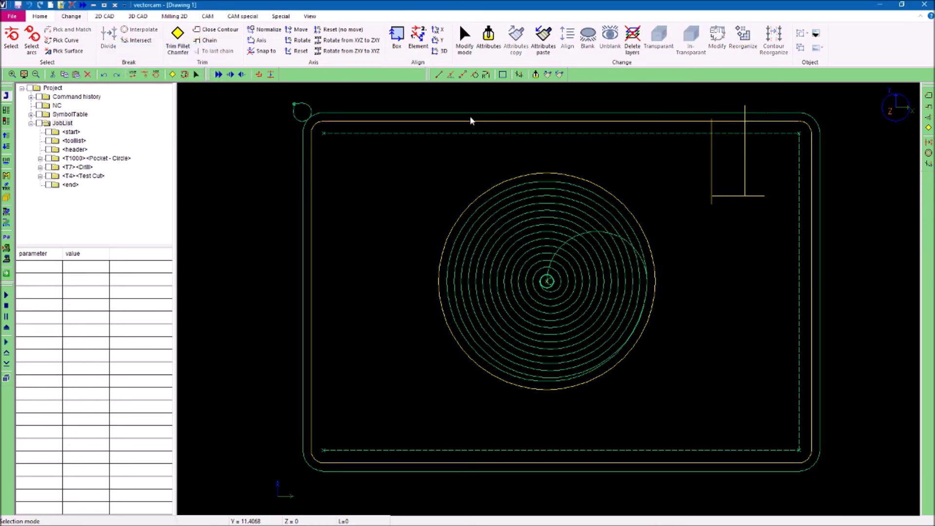
Trim the two upper-edge segments and the three notch lines against each other to form one continuous notched edge
click(486, 122)
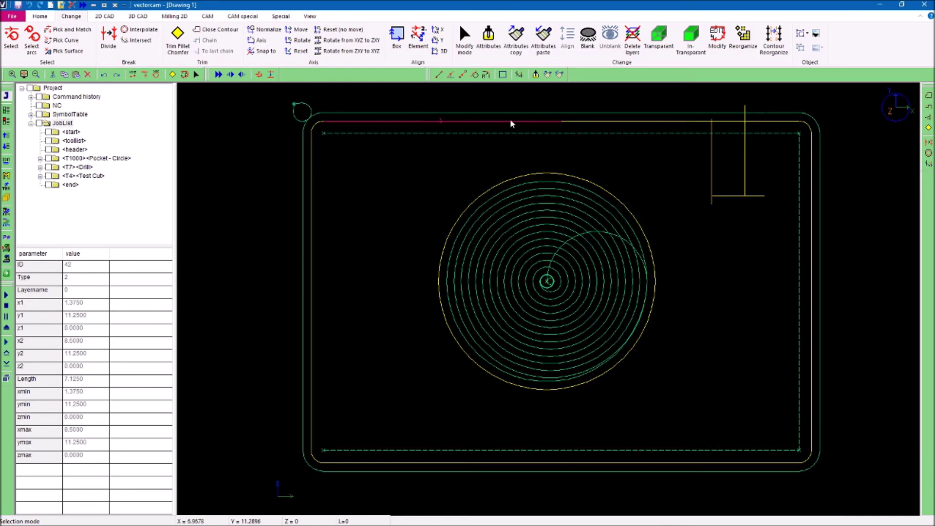
click(383, 122)
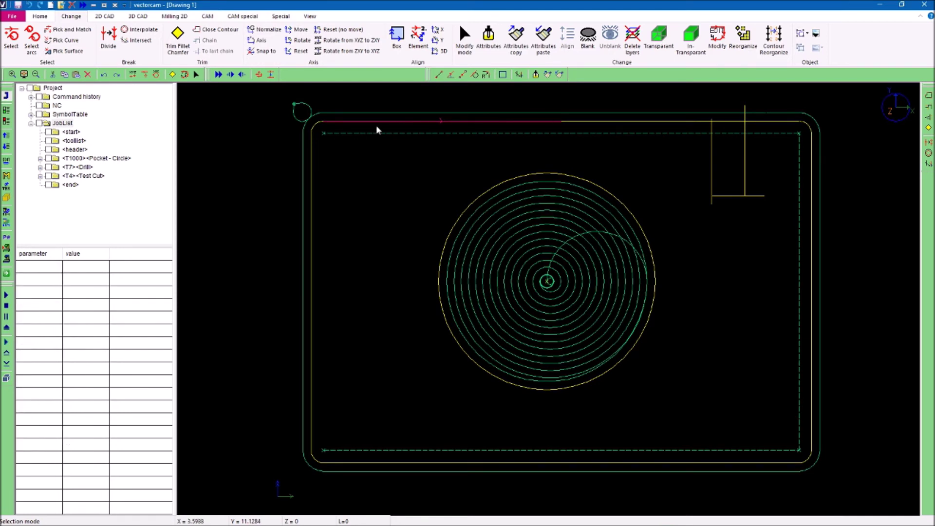
click(543, 125)
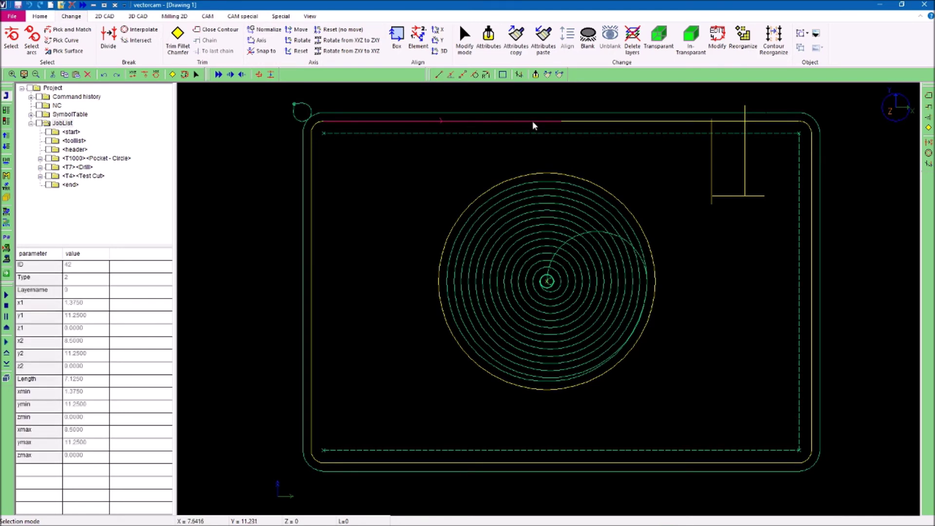
click(536, 124)
click(714, 183)
click(756, 197)
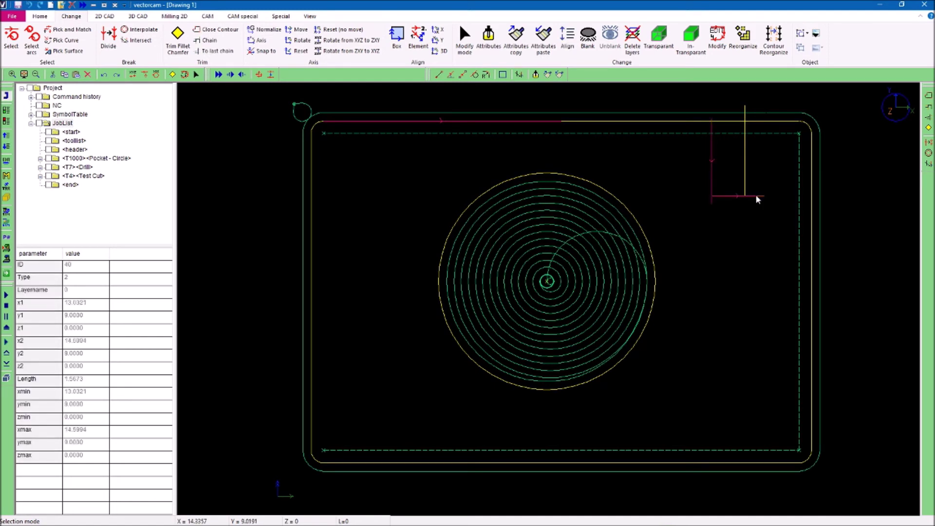
click(744, 118)
click(763, 124)
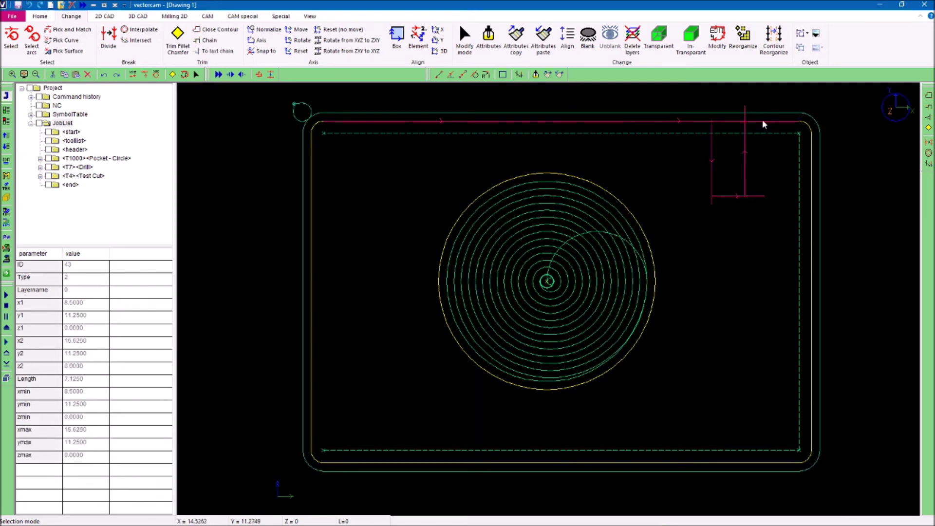
click(764, 124)
click(763, 126)
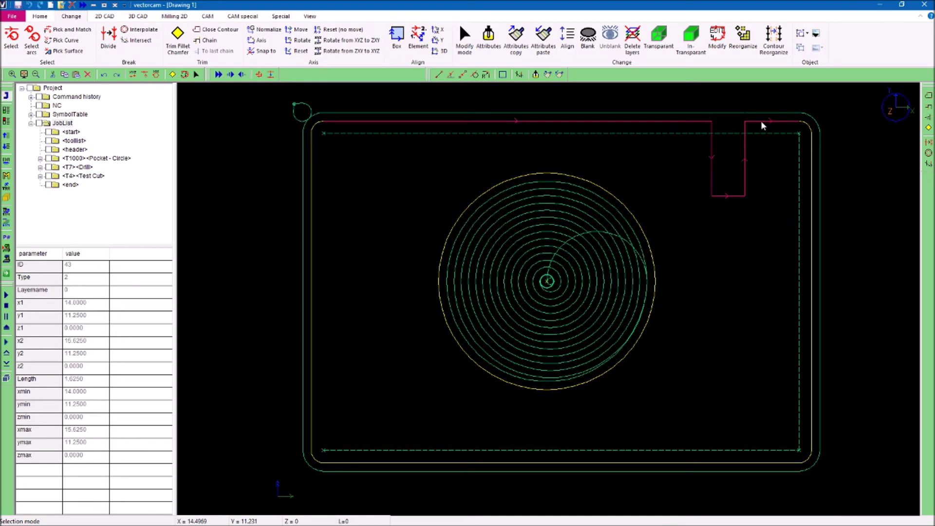
Fillet the corners of the notch in the upper edge, keeping the preset radius and the Optimal fillet direction
key(f)
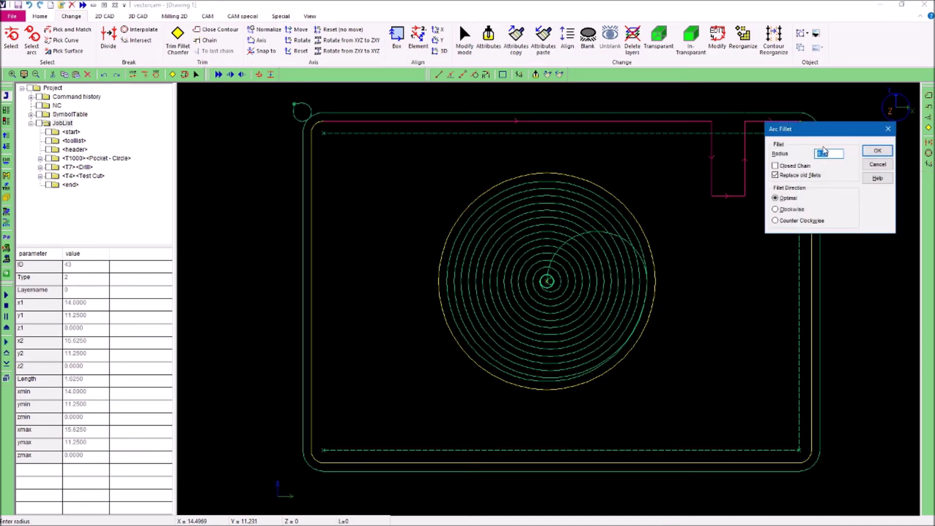
click(876, 150)
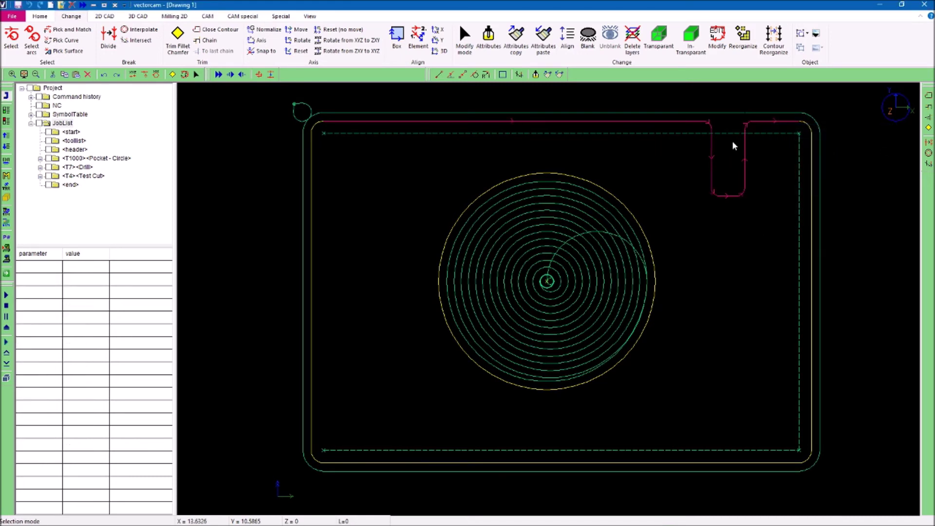
click(735, 225)
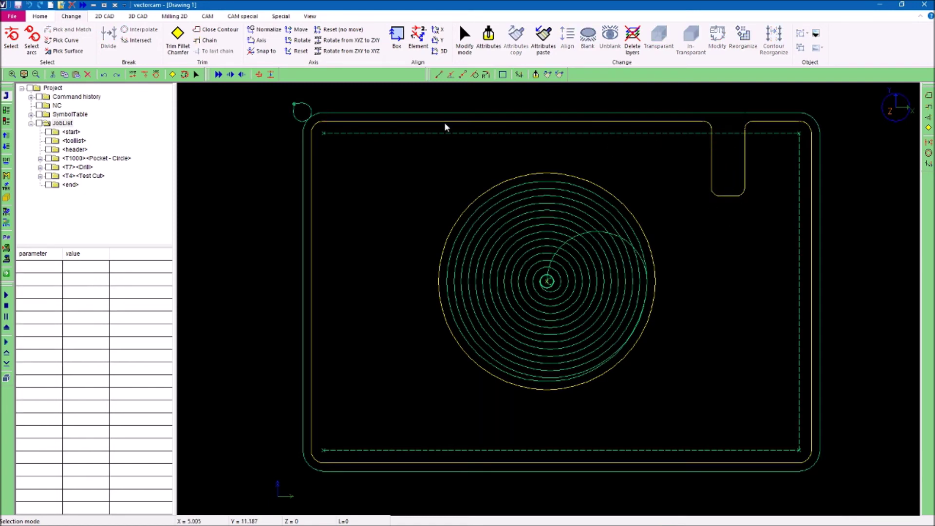
Reassign the reference geometry of the "Test Cut" job to the full notched outline and recalculate its toolpath
click(370, 122)
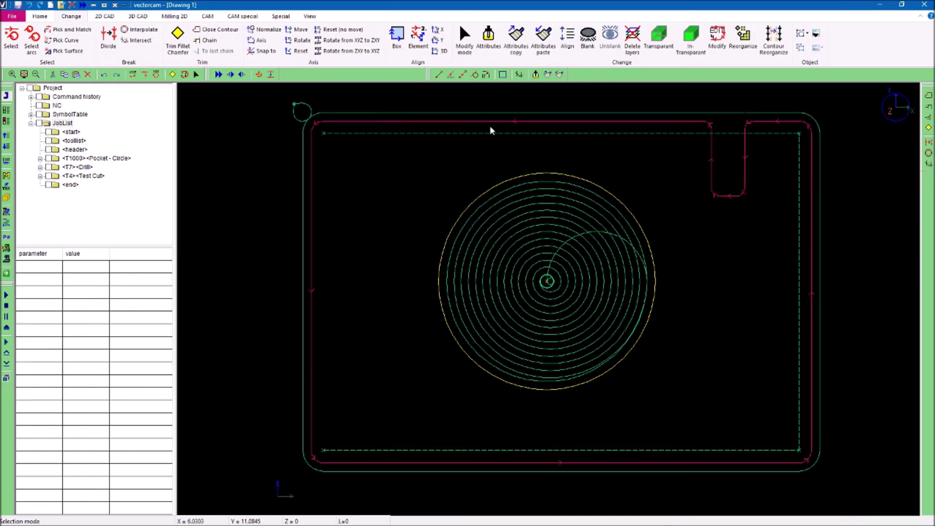
right_click(84, 175)
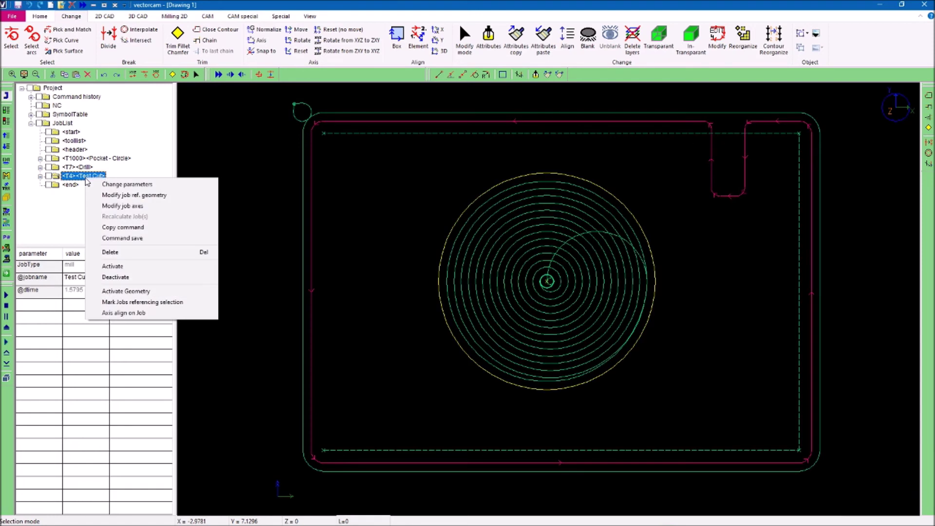
click(121, 197)
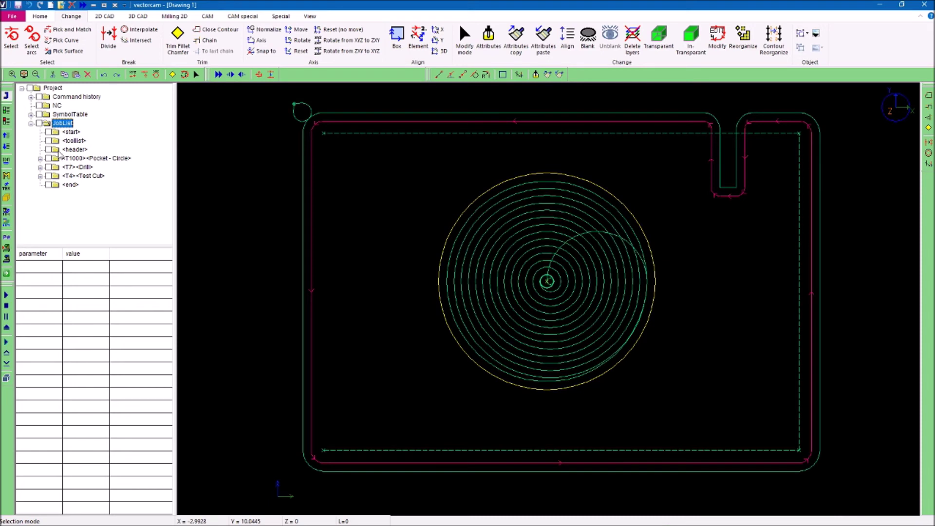
Generate the NC code from the job list with the "production automation jobs" machine setup and look through the program in VectorNC
click(7, 261)
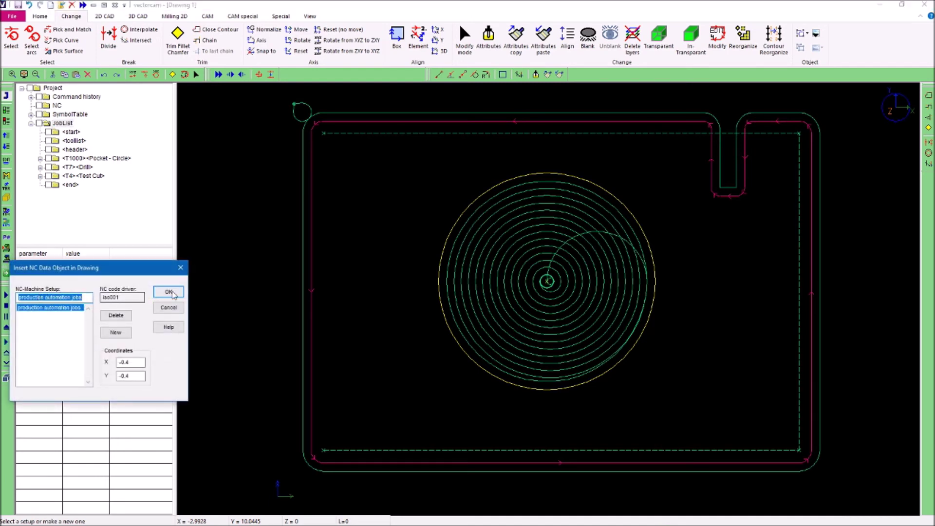
click(169, 292)
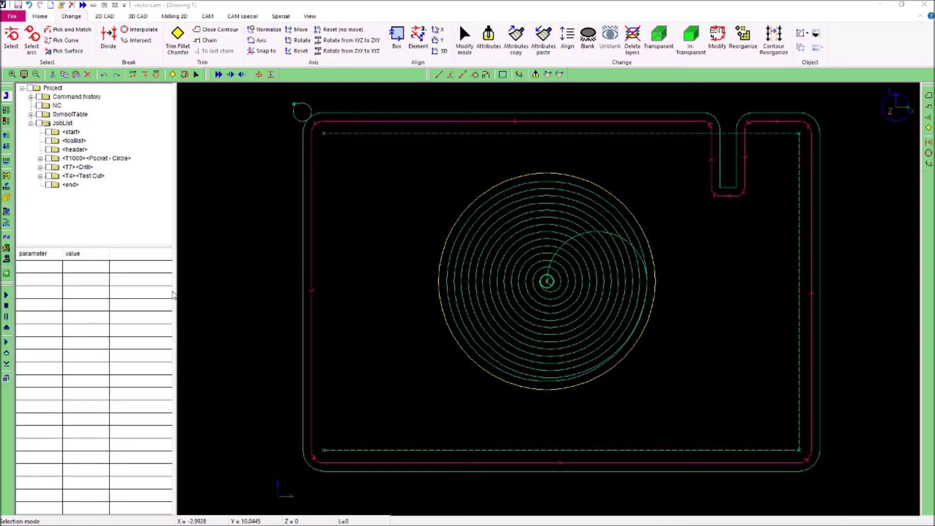
scroll(132, 296, down, 13)
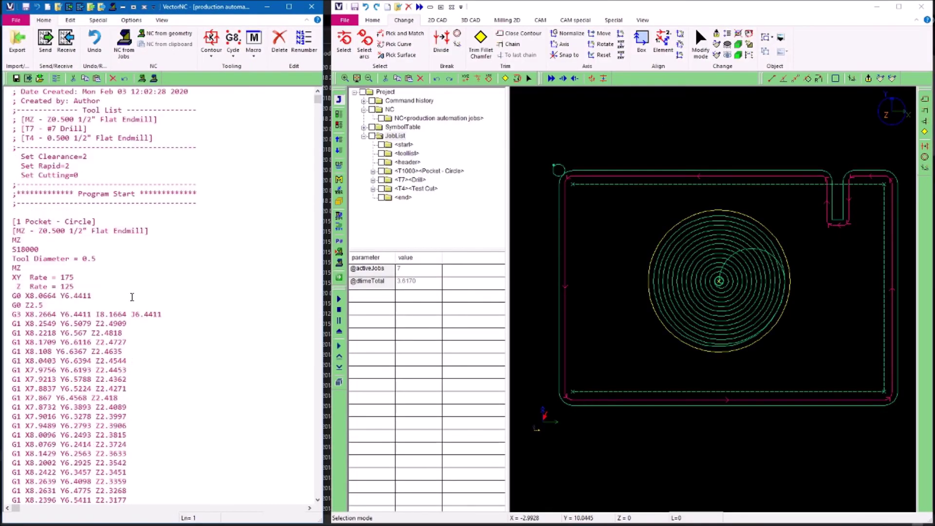
scroll(132, 296, up, 13)
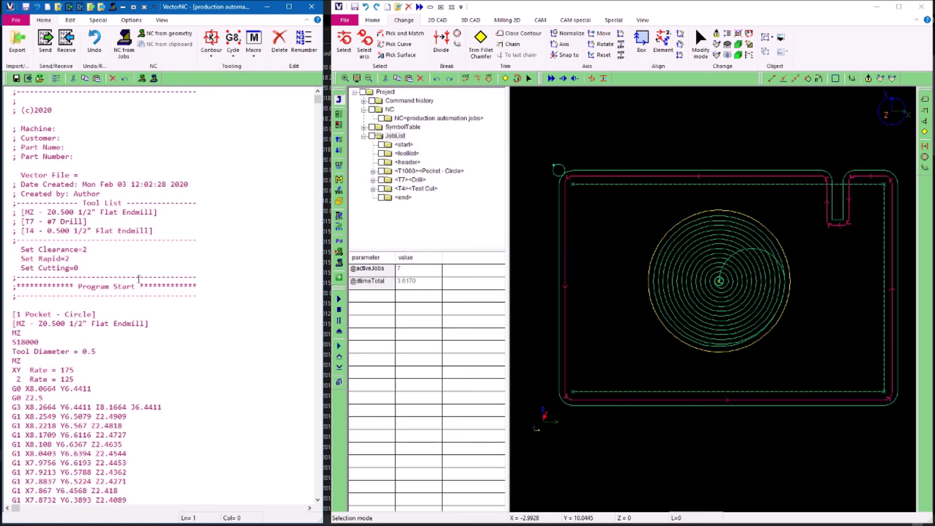
scroll(138, 279, down, 13)
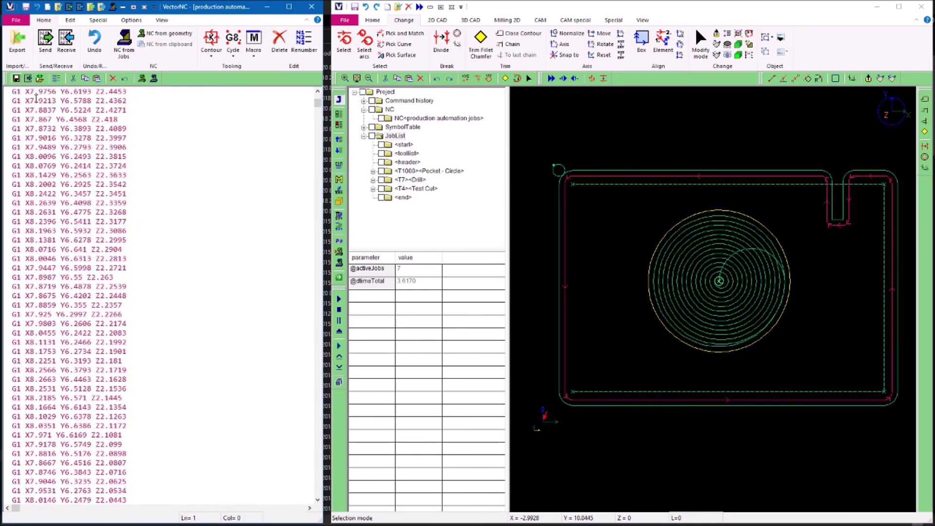
Export the NC program to the M: drive as a .tap file named "test part" and close the NC editor
click(17, 44)
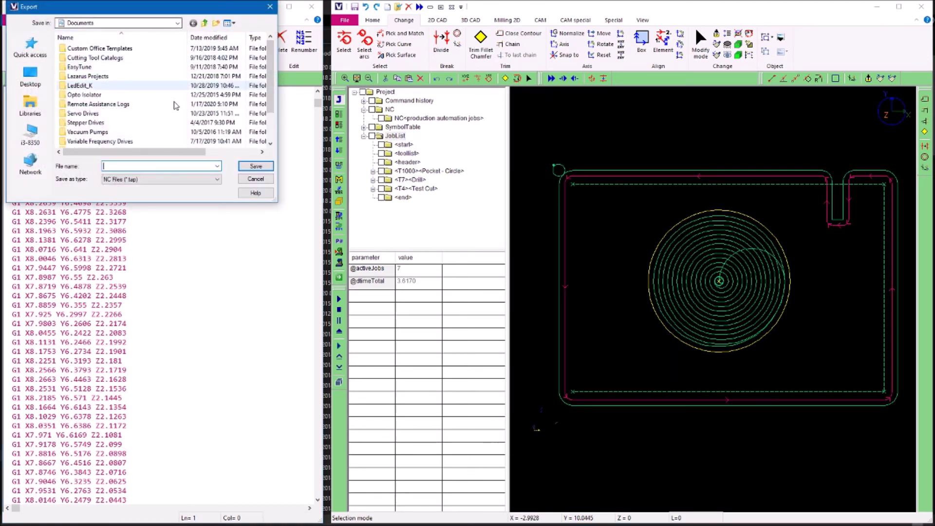
text(M:\)
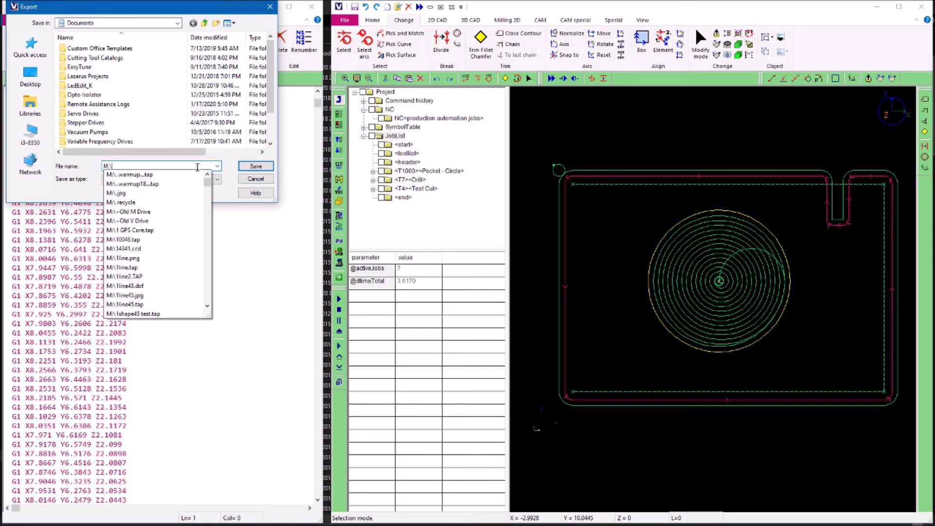
text(test par)
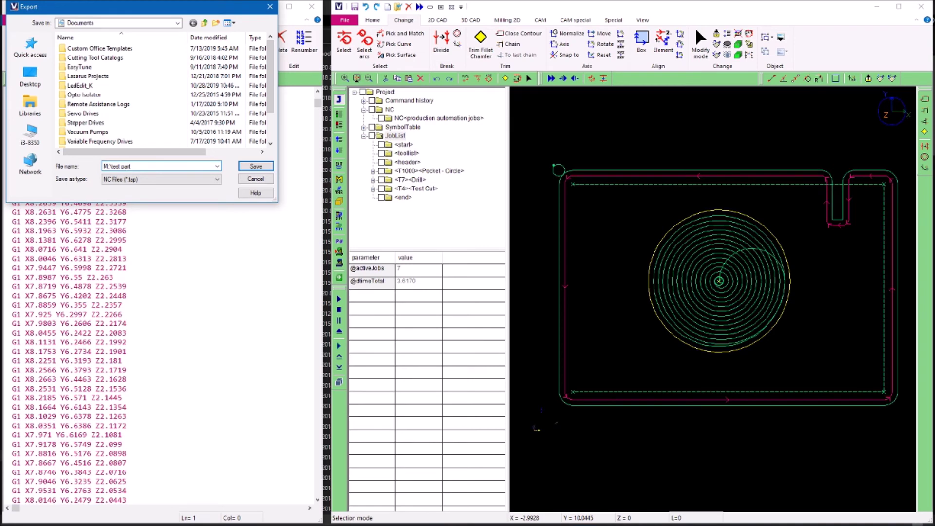
text(t)
key(Return)
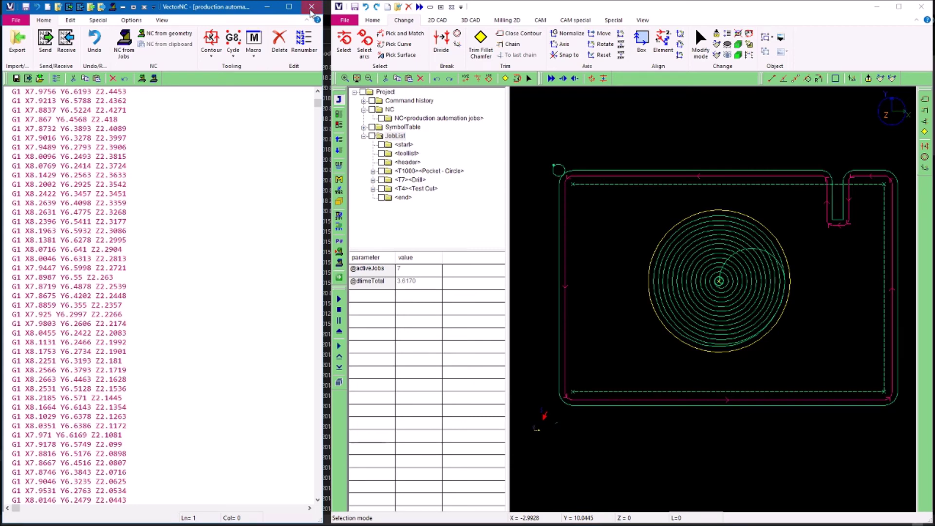
click(311, 7)
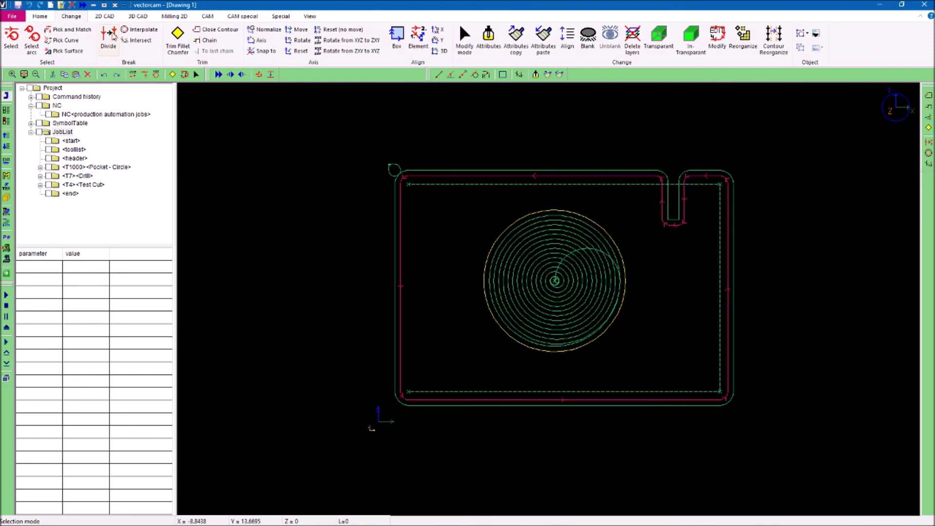
Create a box stock for the jobs with Zmin 0, Zmax 0.5 and offsets of 1 in both DX and DY
click(175, 16)
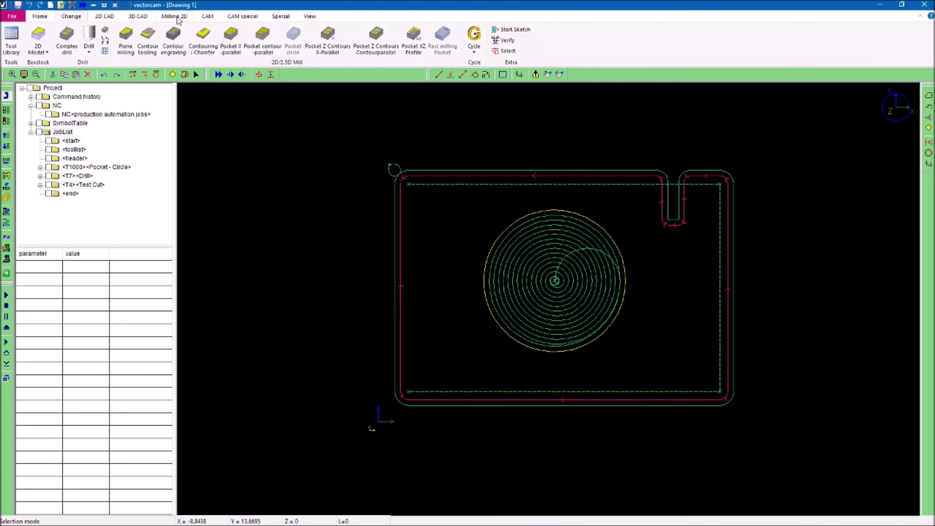
click(39, 35)
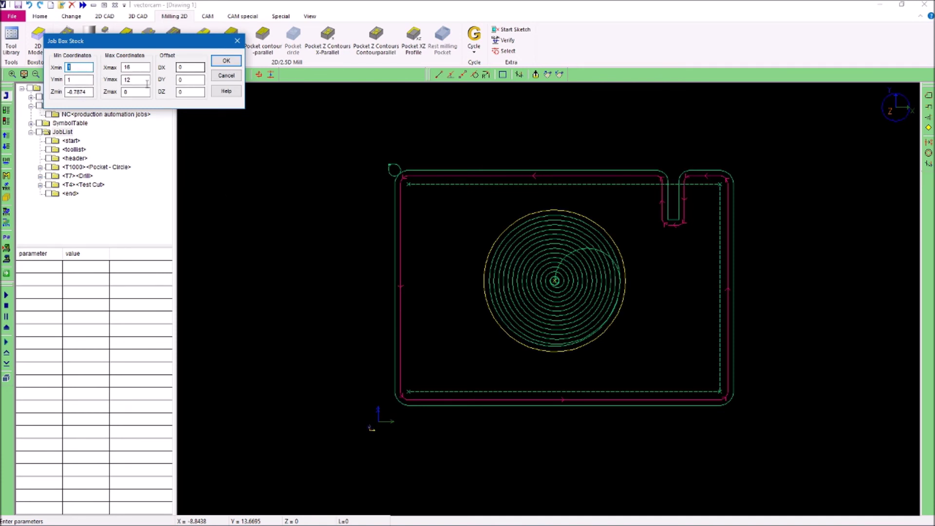
key(Tab)
key(Tab)
text(0)
key(Tab)
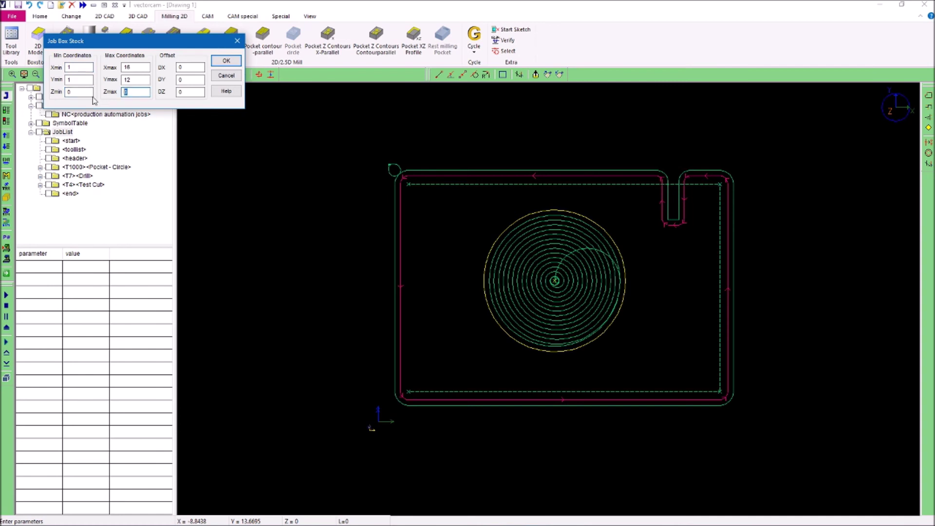
key(Tab)
text(1)
key(Tab)
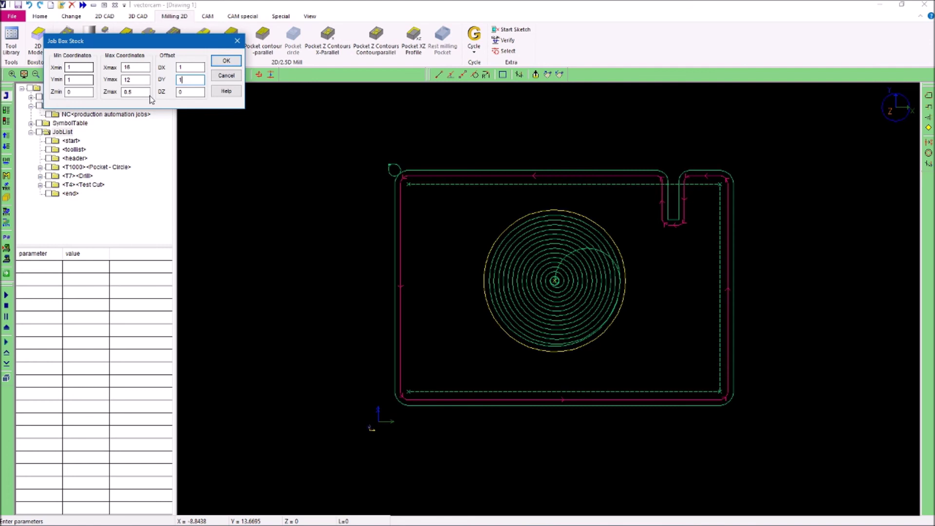
click(234, 61)
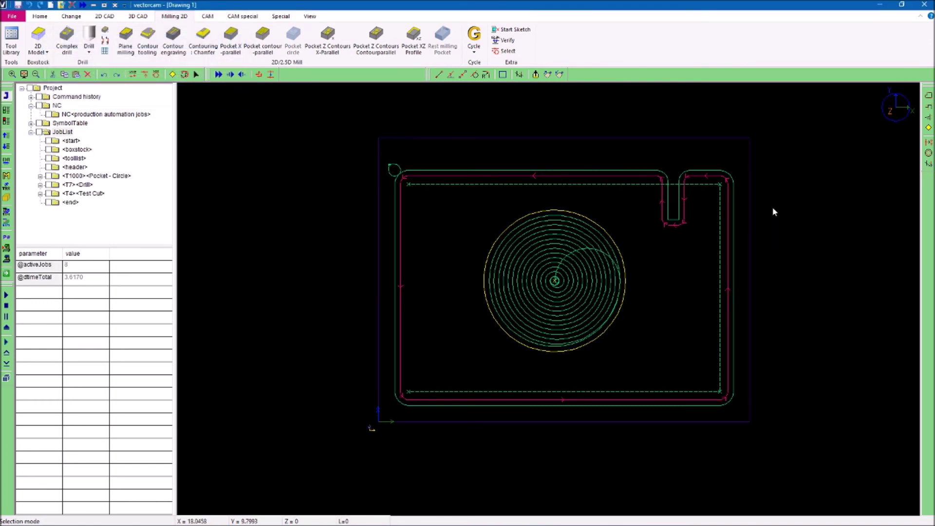
Inspect the toolpaths and box stock in the default 3D view and return to the top view
click(898, 112)
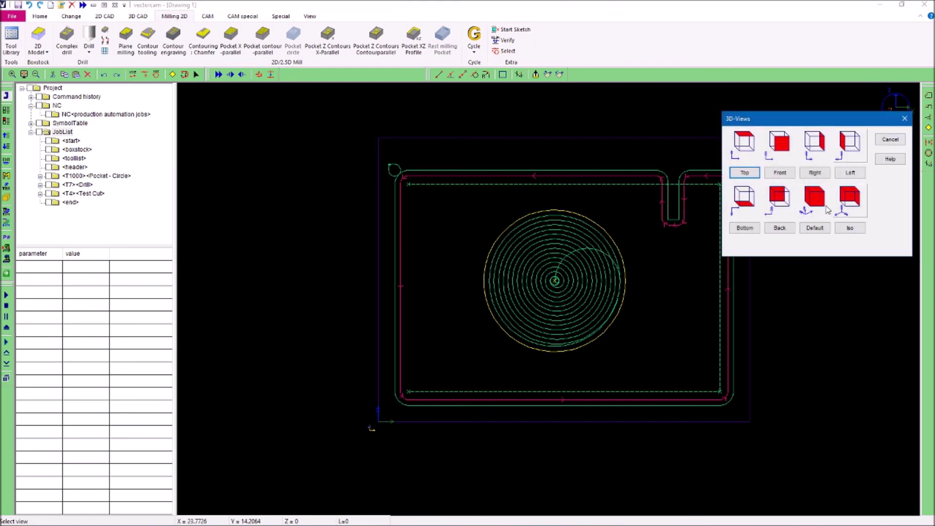
click(816, 202)
scroll(745, 419, up, 3)
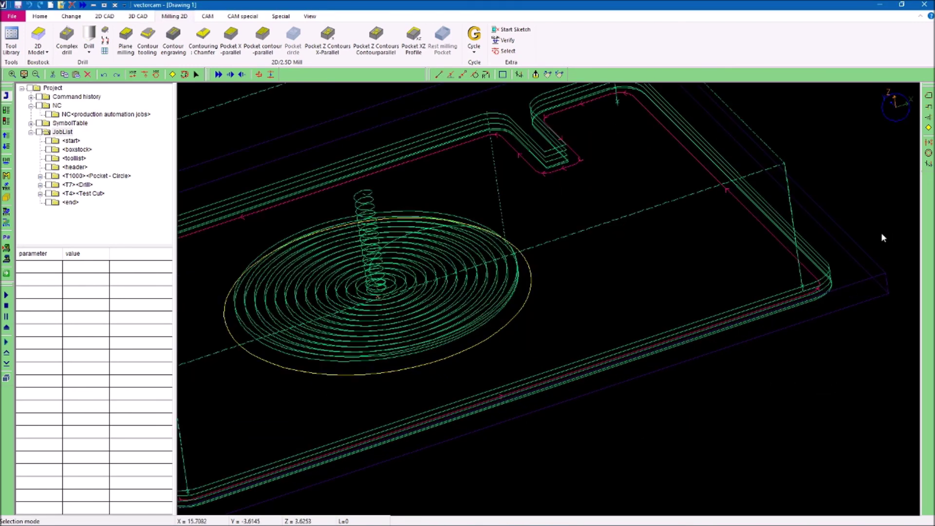
scroll(880, 232, down, 3)
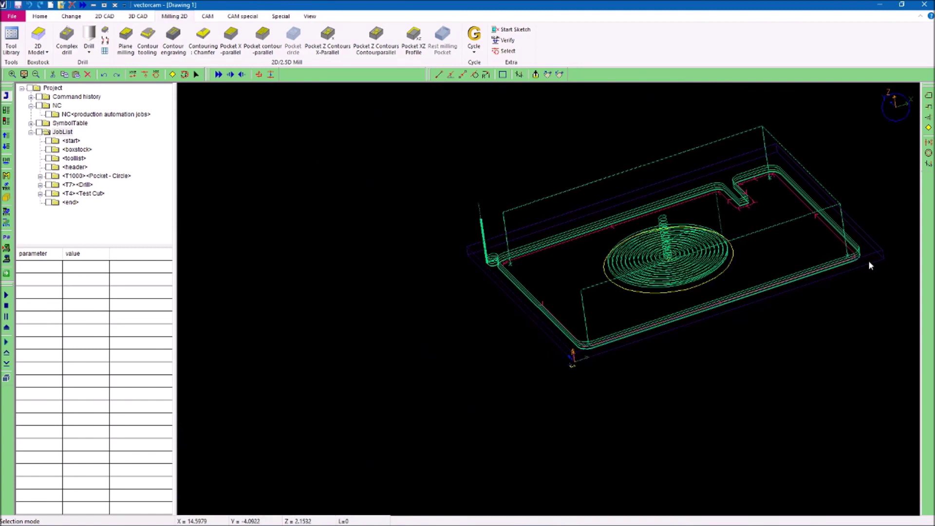
click(896, 104)
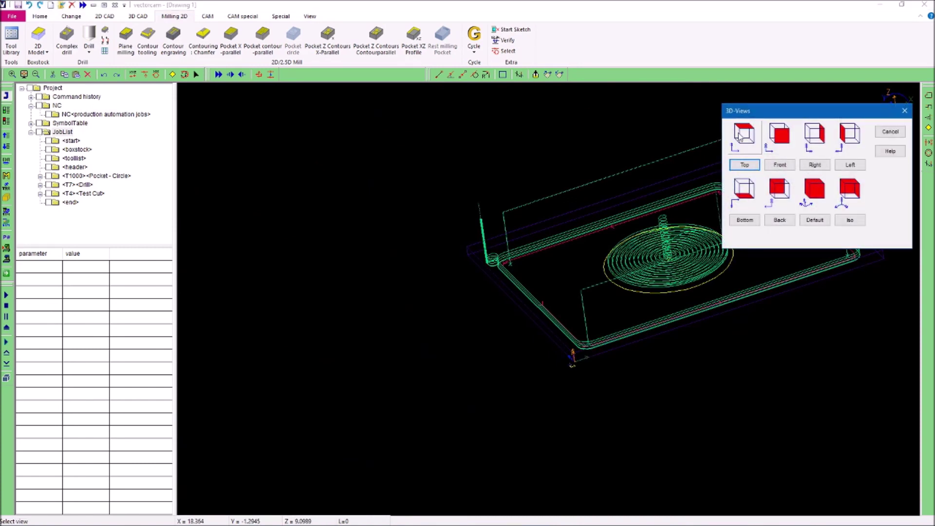
click(739, 136)
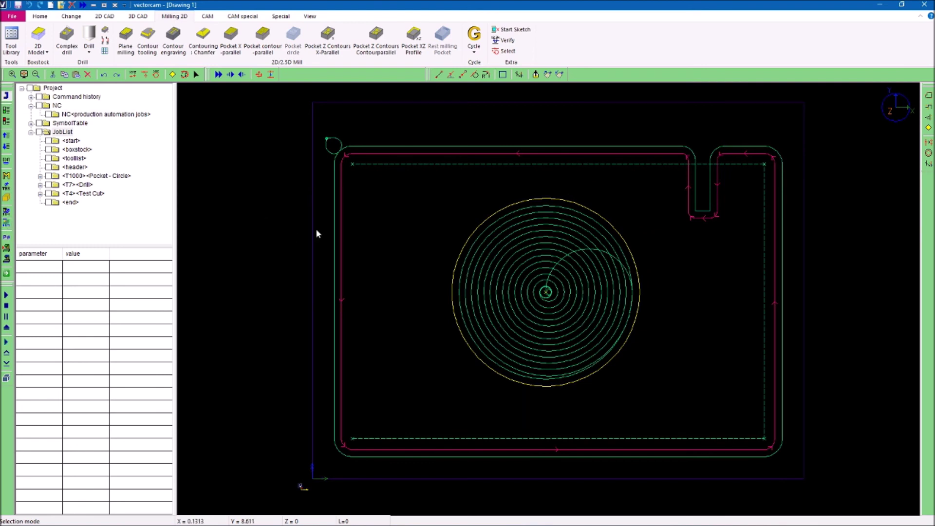
Run the machine simulation of the pocket, drill and "Test Cut" operations, starting slowly and raising the run speed
click(7, 225)
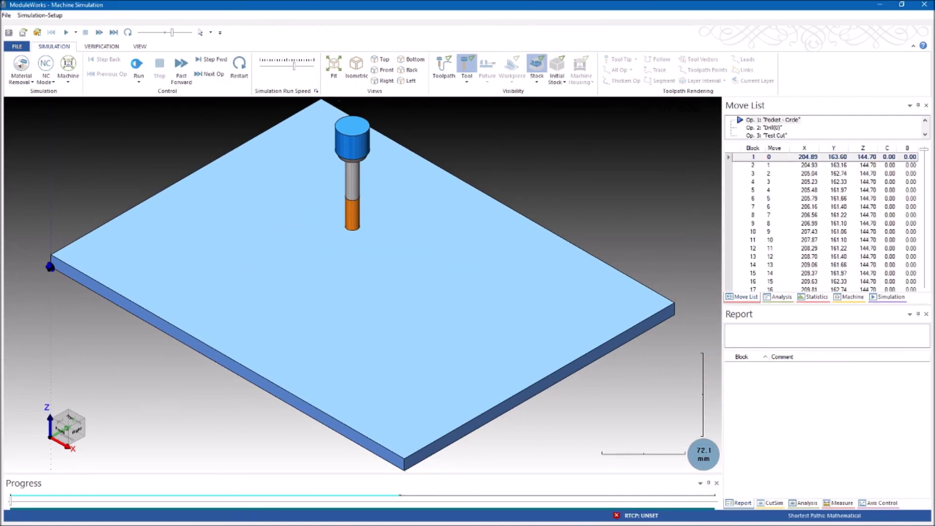
click(137, 68)
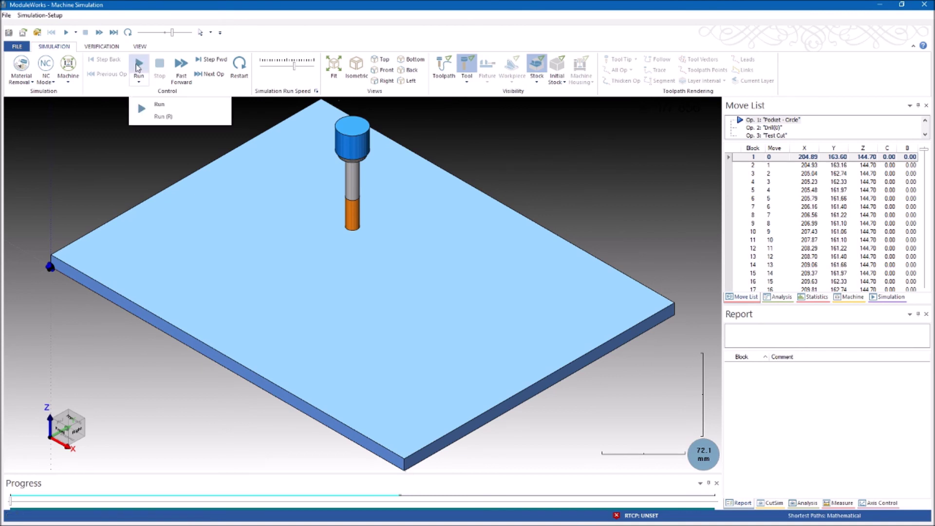
drag(294, 67, 275, 67)
click(139, 64)
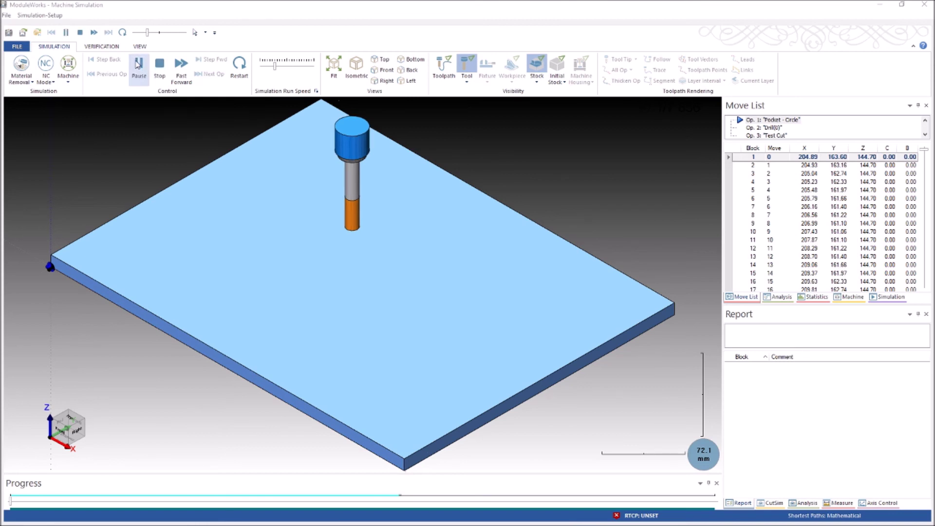
drag(273, 70, 279, 69)
drag(281, 70, 293, 72)
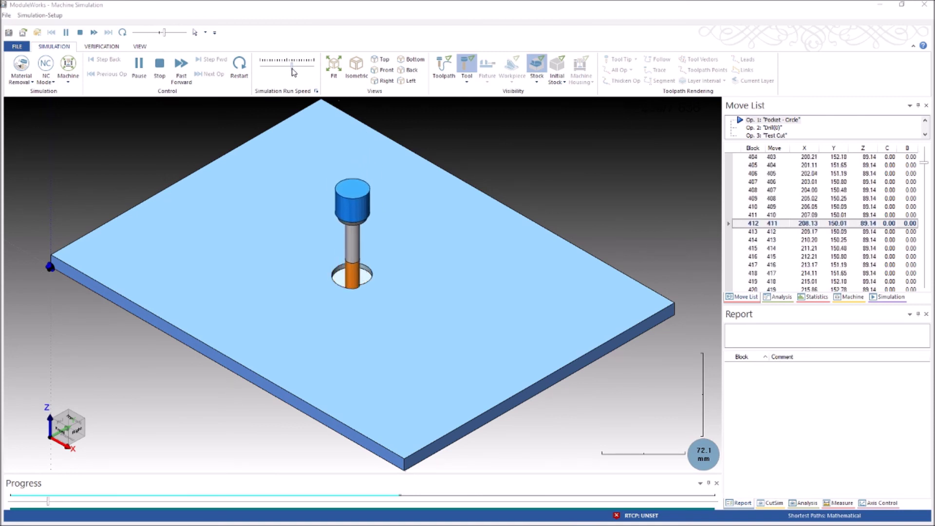
drag(293, 72, 297, 70)
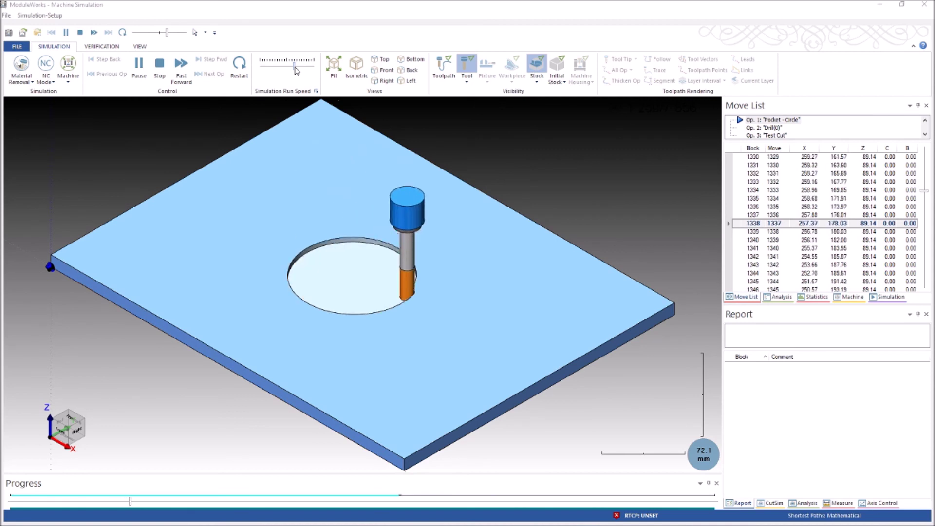
drag(295, 70, 300, 71)
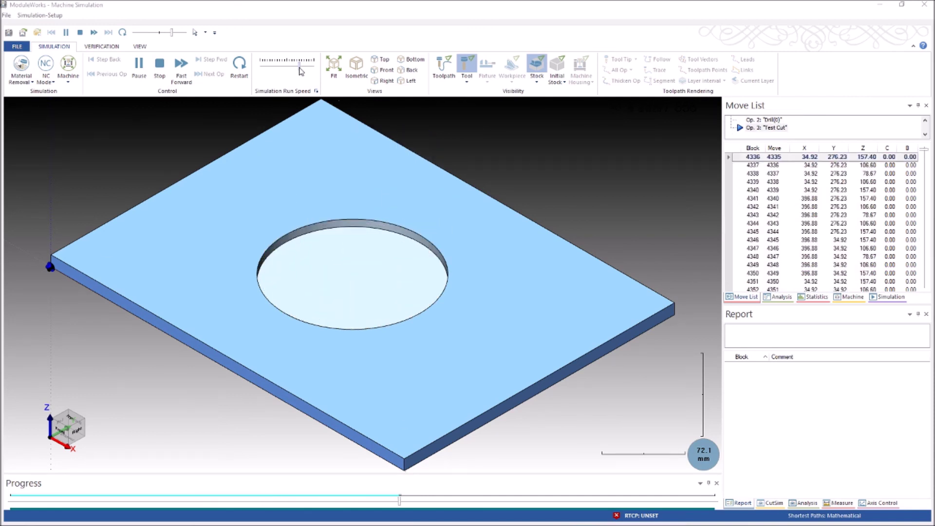
drag(299, 68, 300, 69)
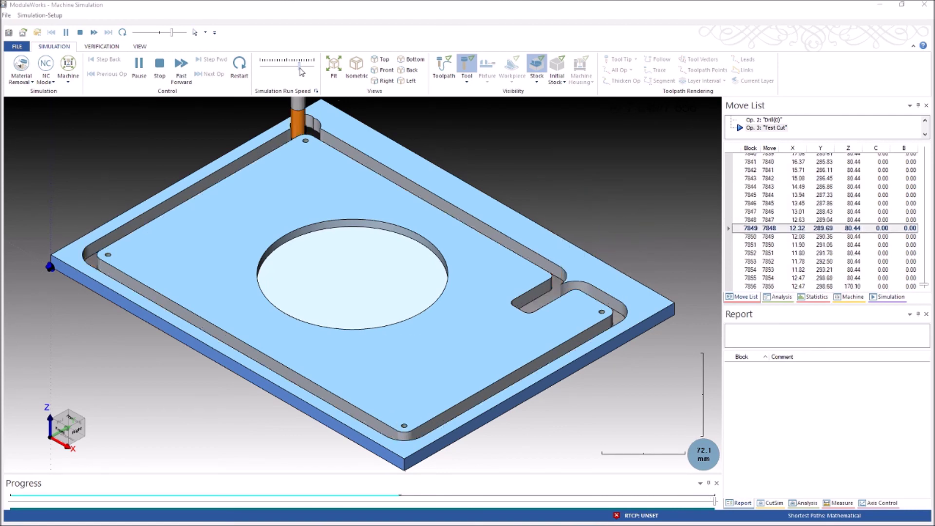
Inspect the simulated cut part from different angles and close the machine simulation
middle_drag(355, 242, 376, 243)
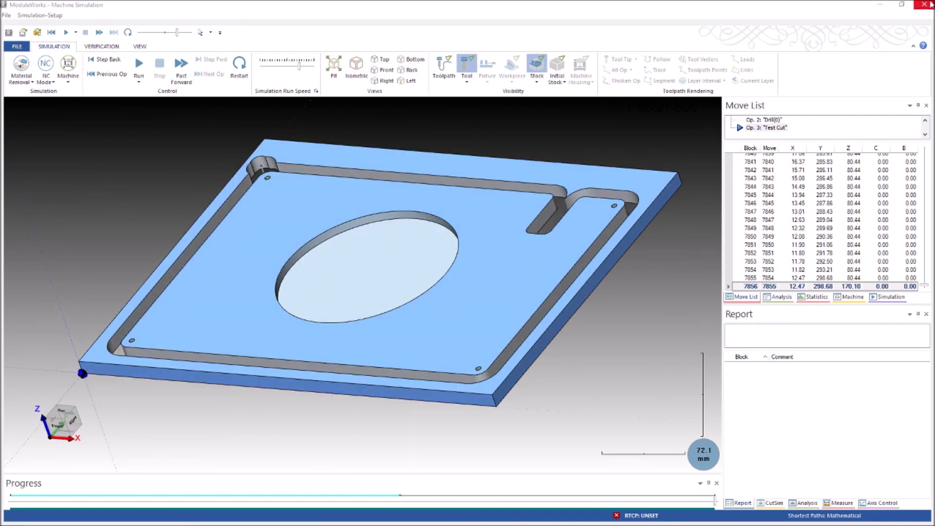
middle_drag(386, 334, 405, 290)
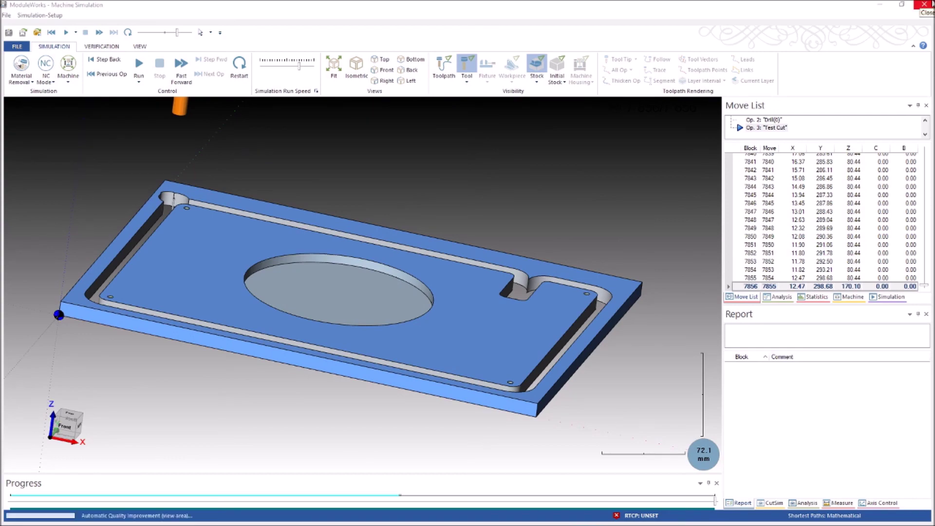
click(924, 5)
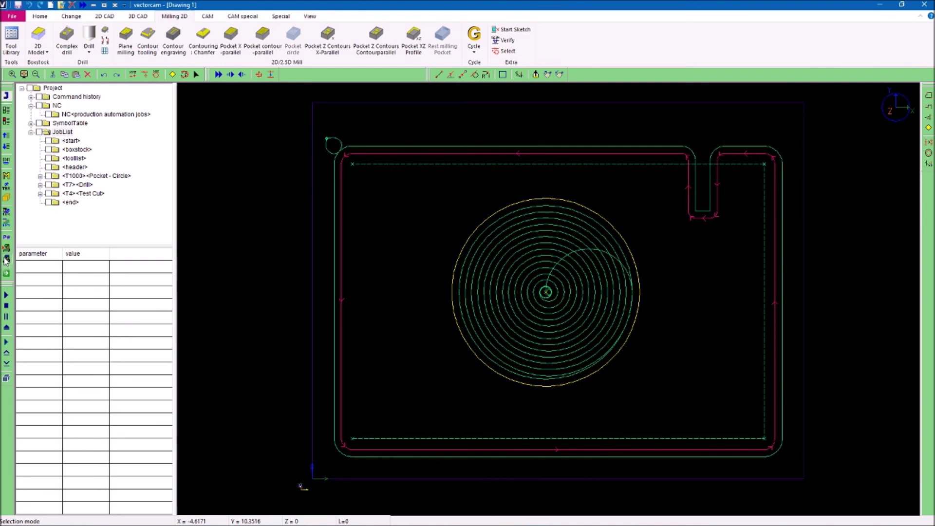
Delete the existing NC entry from the project and regenerate the NC code with the "production automation jobs" machine setup
click(92, 115)
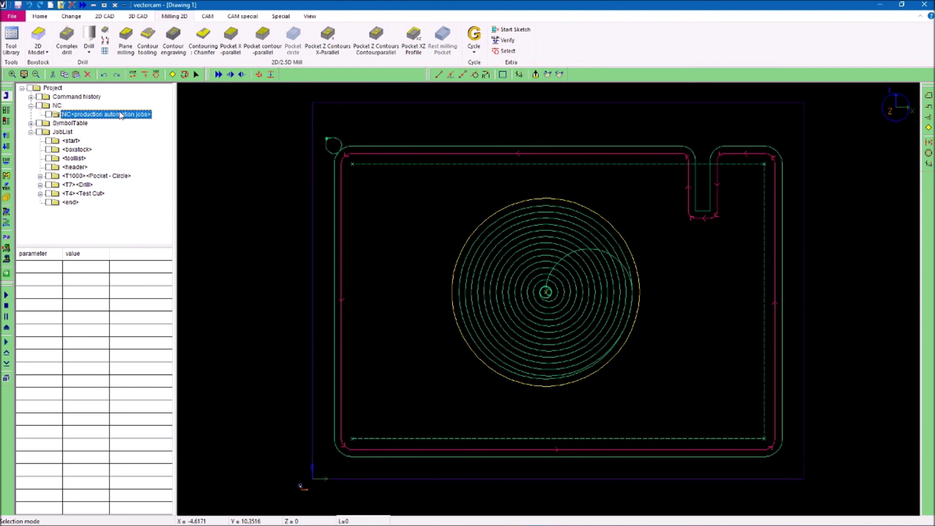
key(Delete)
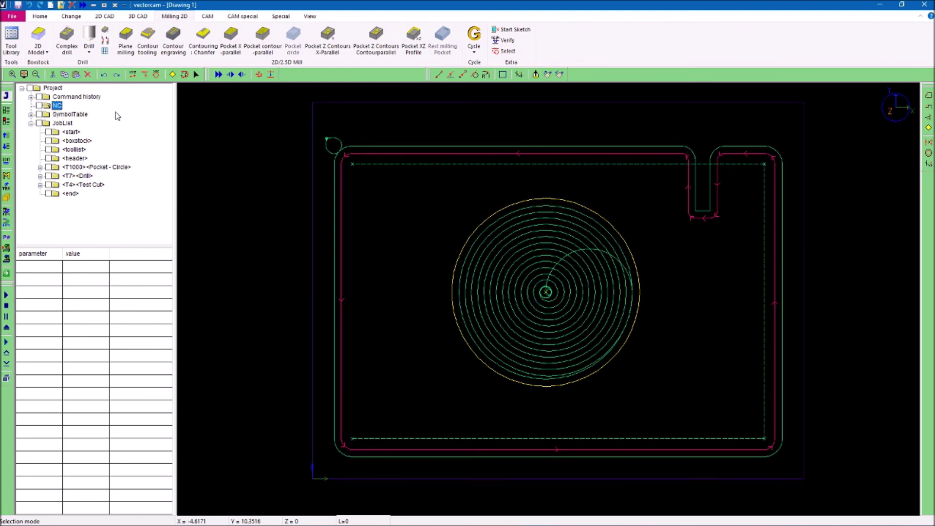
click(7, 261)
click(169, 290)
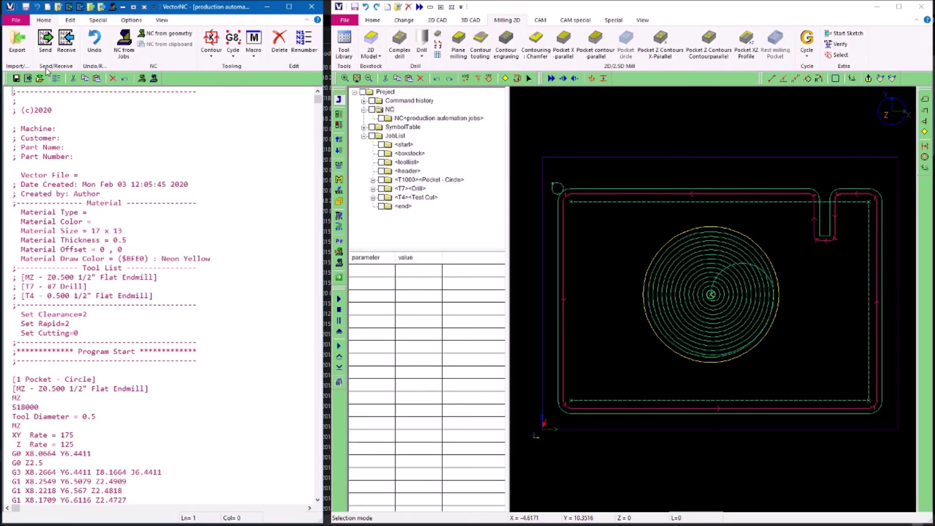
Export the regenerated NC program to the M: drive over the existing "test part.tap" file
click(19, 43)
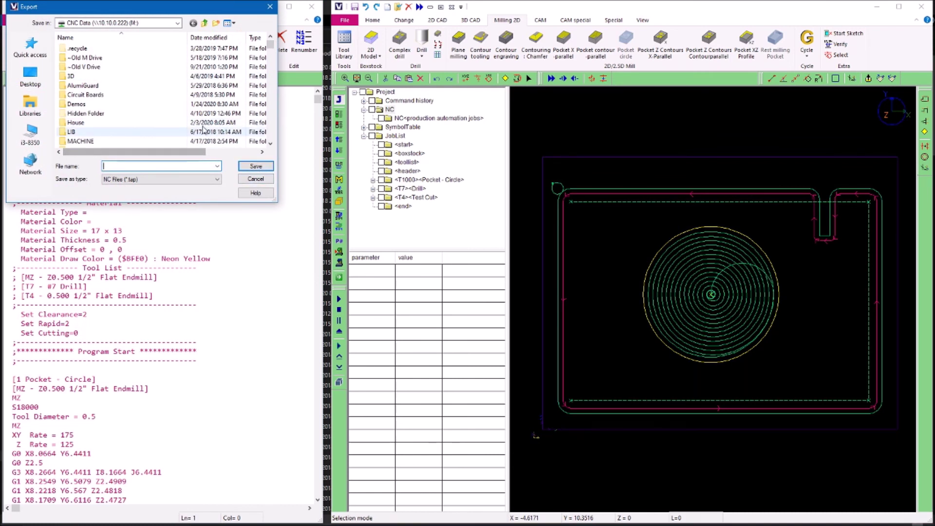
click(217, 166)
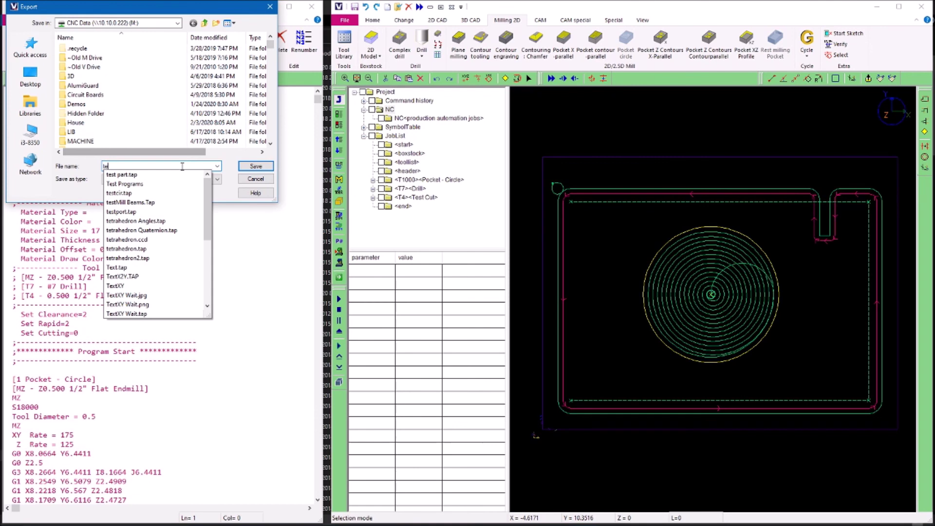
click(146, 187)
click(253, 180)
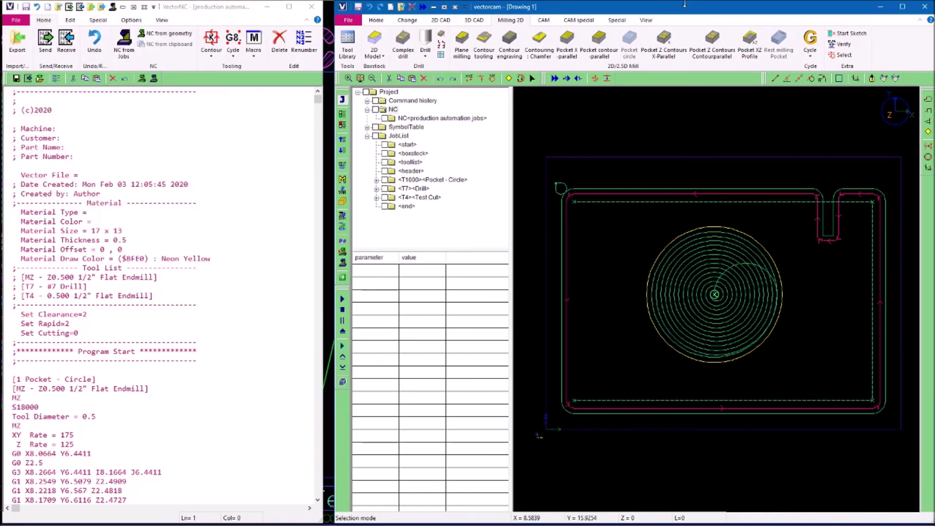
Switch to the Production Automation machine controller and load the "test part" program file
key(alt+Tab)
key(alt+Tab)
key(alt+Tab)
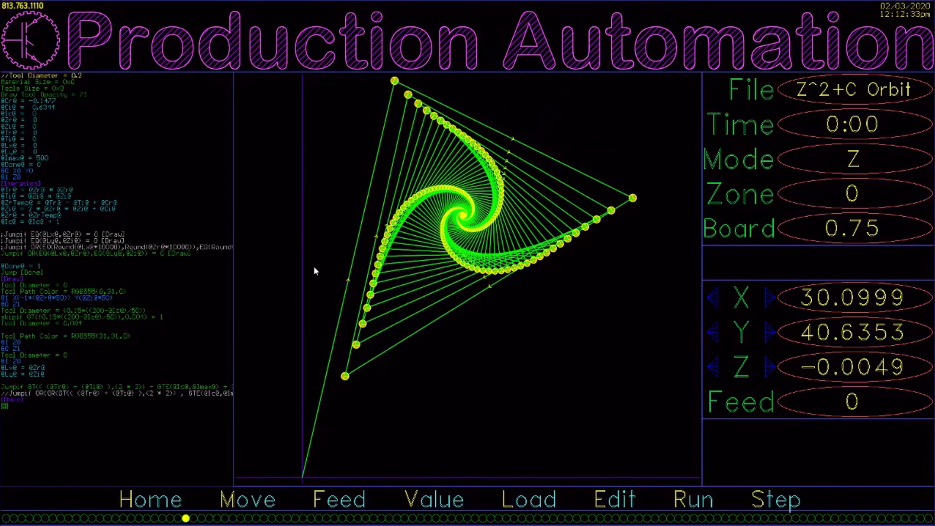
key(F5)
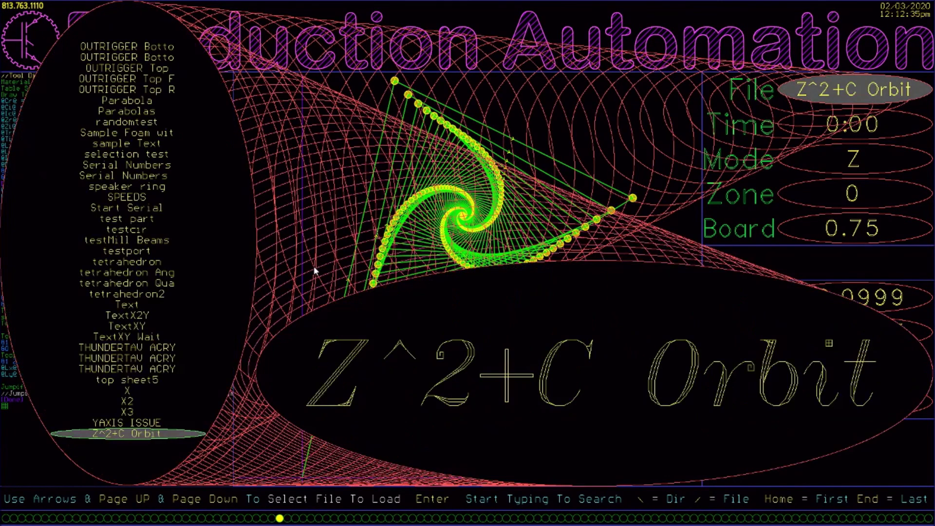
key(Up)
key(Up)
key(Up)
key(Up)
key(Up)
key(Up)
key(Up)
key(Up)
key(Up)
key(Up)
key(Up)
key(Up)
key(Up)
key(Up)
key(Up)
key(Up)
key(Up)
key(Up)
key(Up)
key(Up)
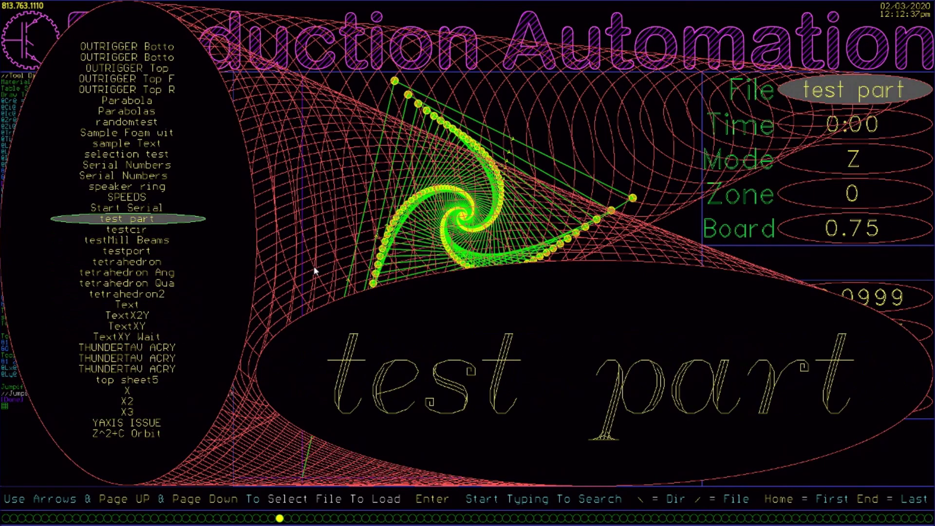
key(Return)
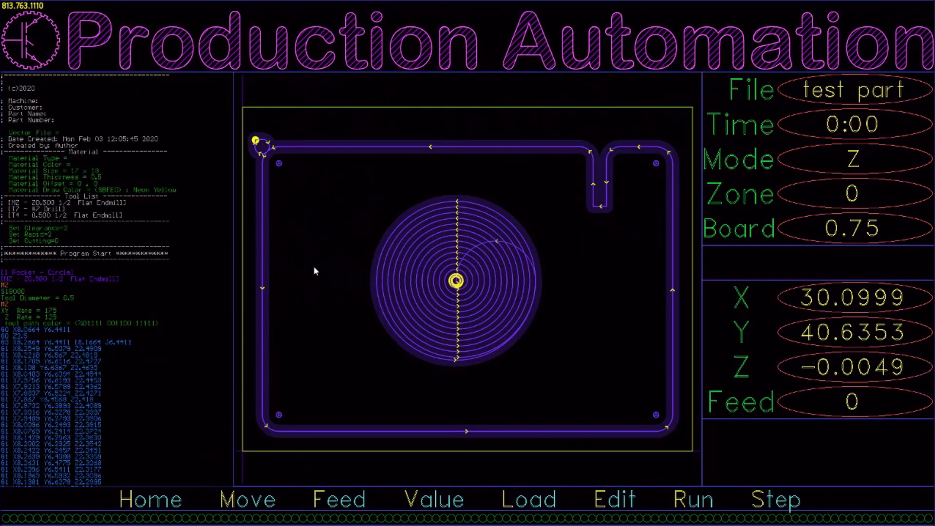